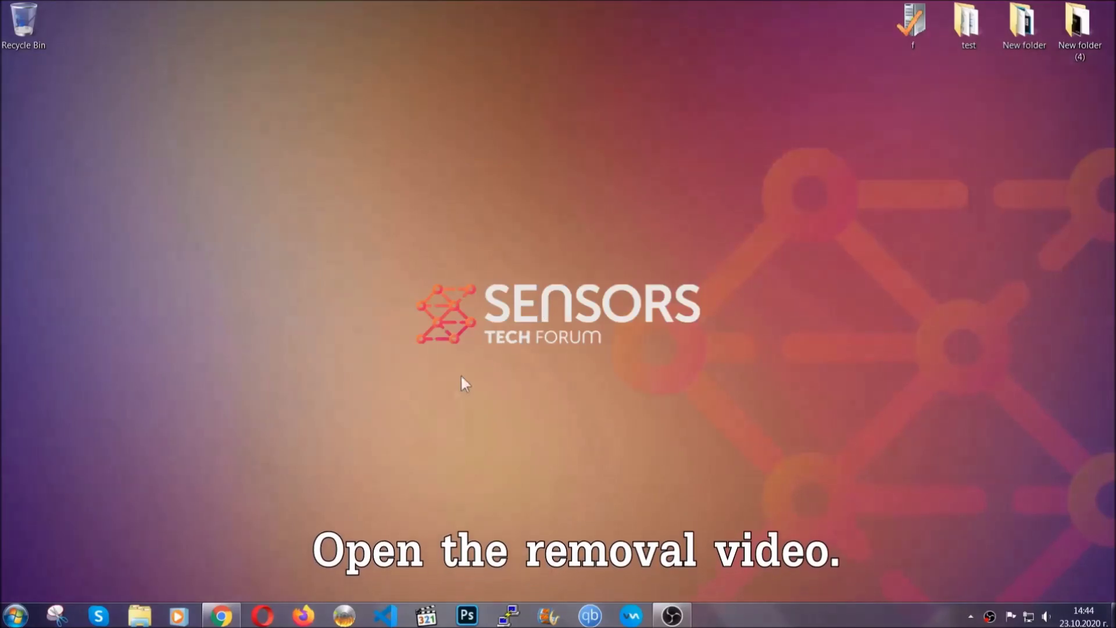
# Step: Follow the removal video's description link to the SensorsTechForum SpyHunter download page
pyautogui.click(223, 616)
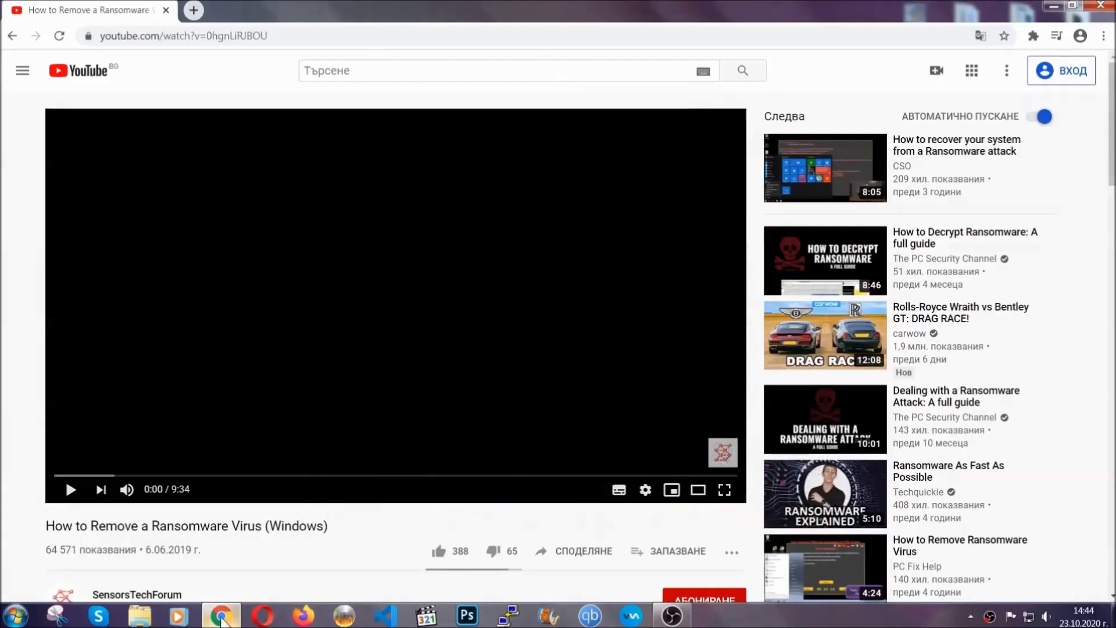
pyautogui.scroll(-3, 204, 475)
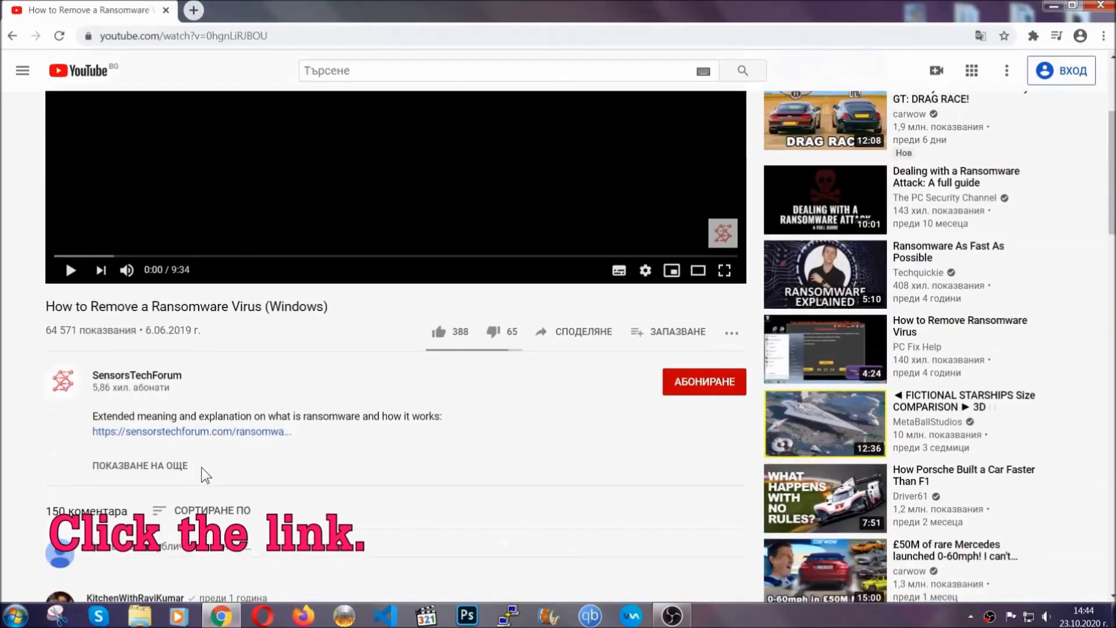
pyautogui.click(221, 432)
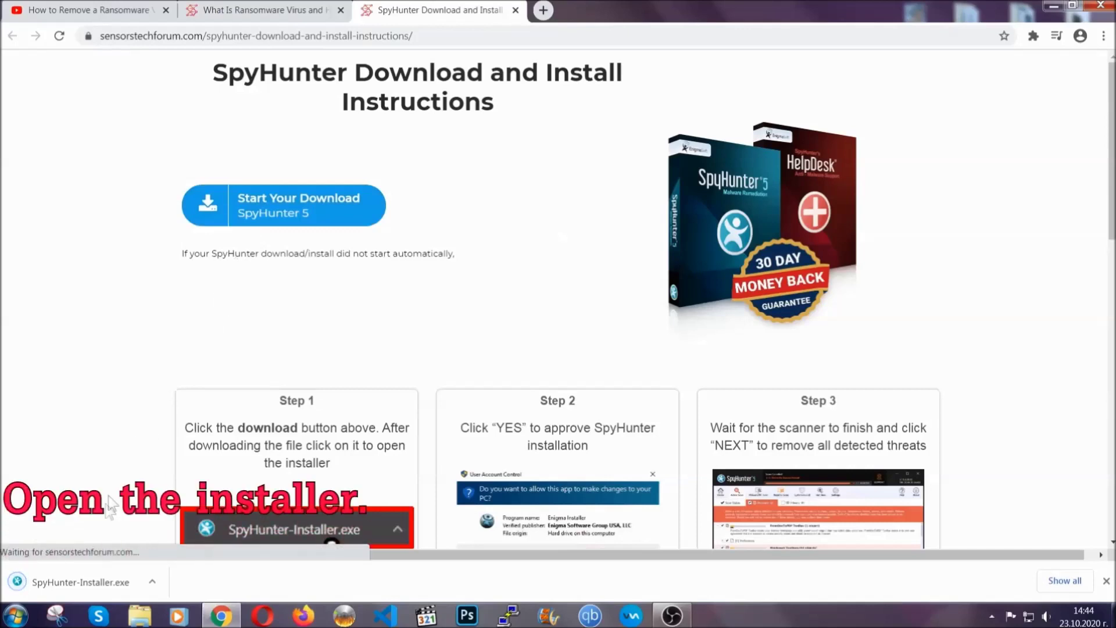
# Step: Install SpyHunter 5 from the downloaded installer in English with the EULA accepted, then finish setup
pyautogui.click(79, 580)
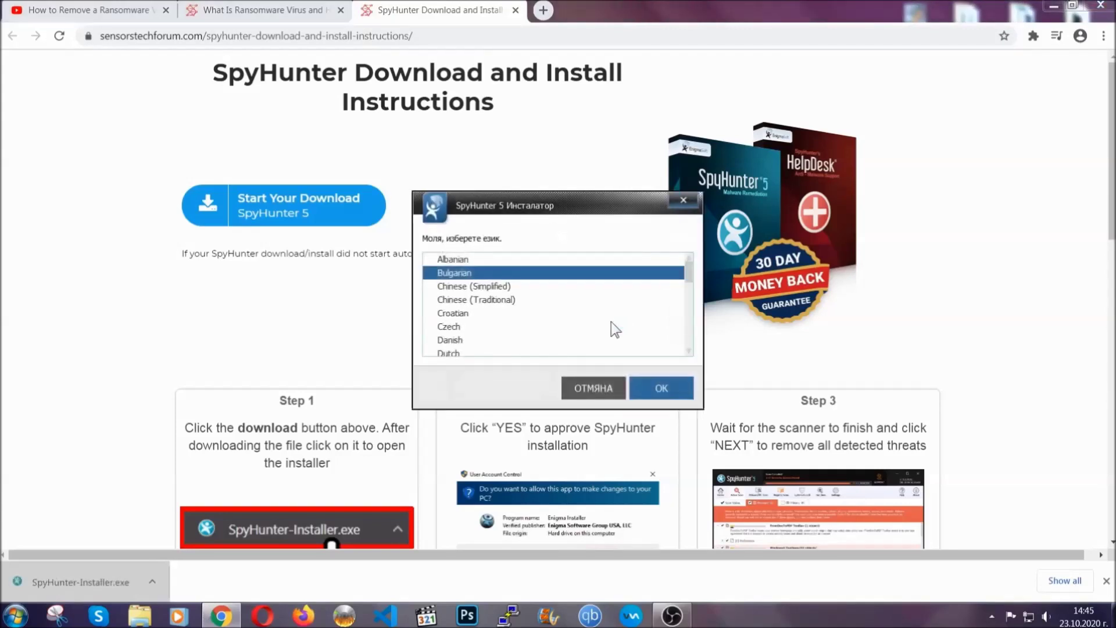
pyautogui.scroll(-2, 575, 319)
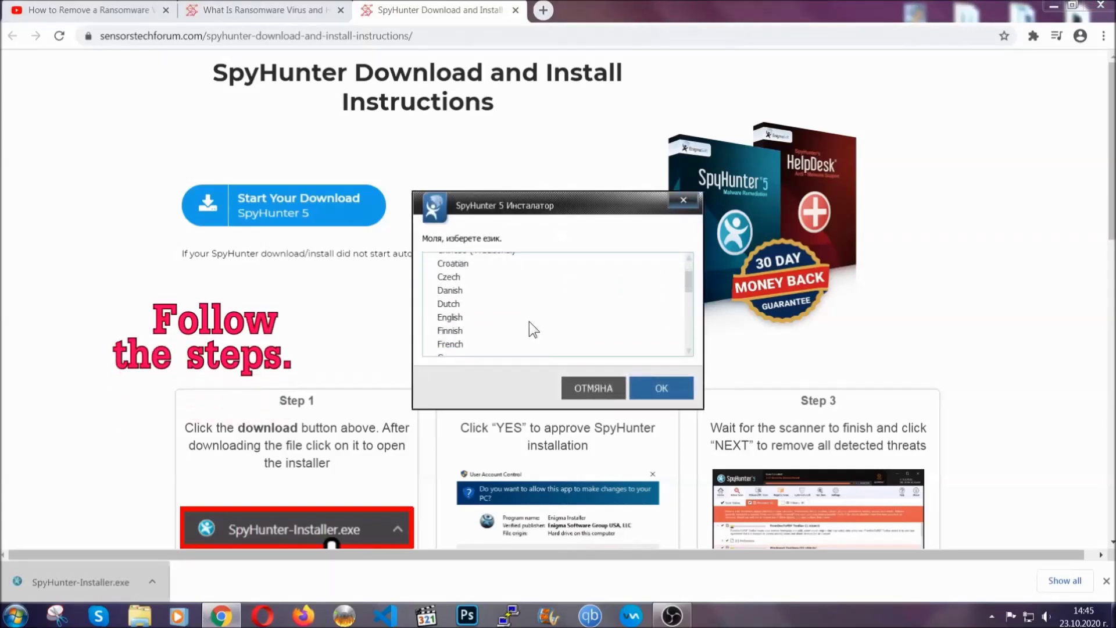
pyautogui.click(525, 320)
pyautogui.click(648, 388)
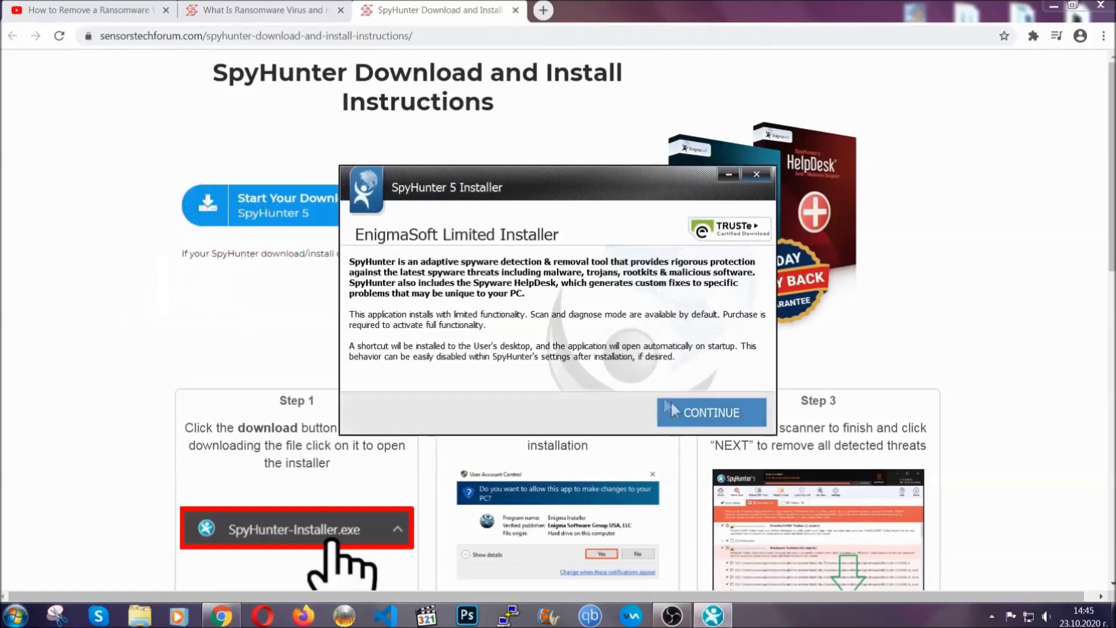
pyautogui.click(672, 410)
pyautogui.click(641, 376)
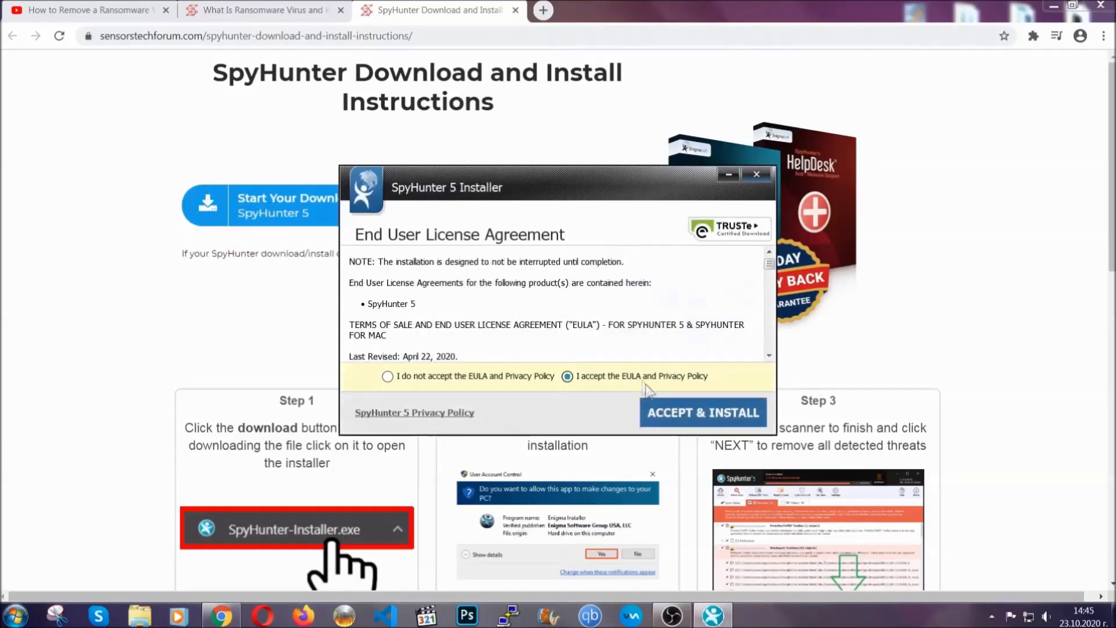
pyautogui.click(667, 408)
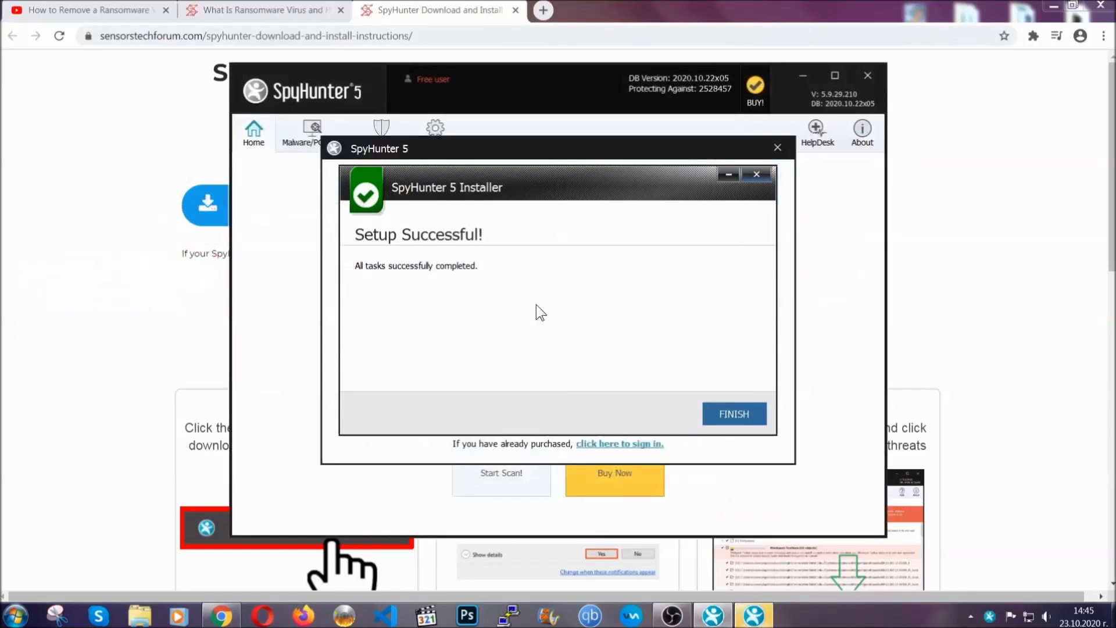
pyautogui.click(714, 415)
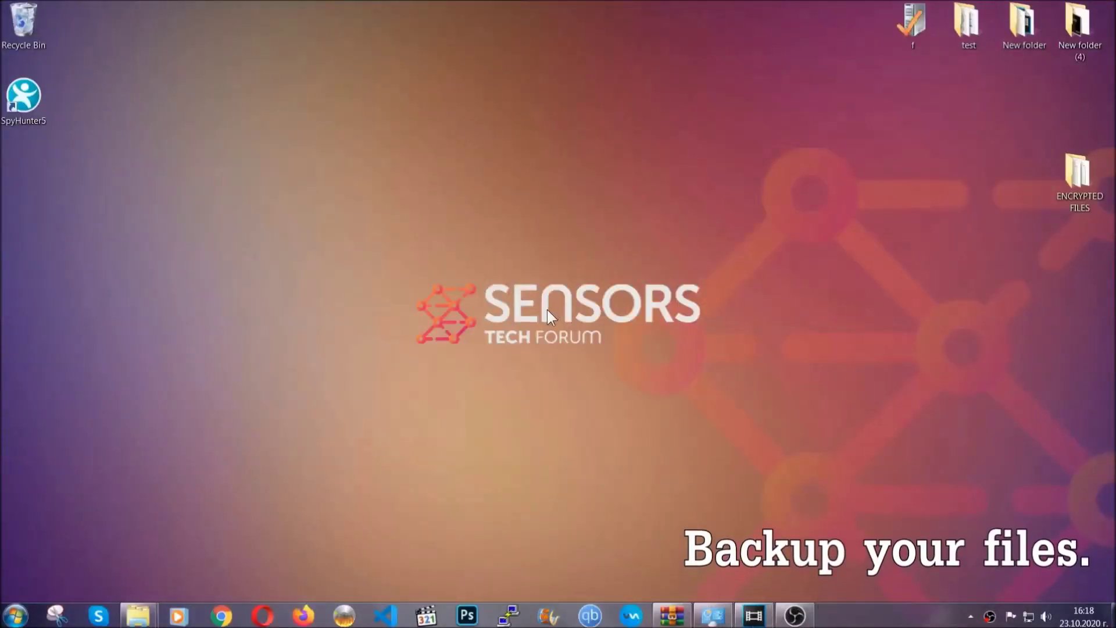
# Step: Copy all six encrypted .efji files from the ENCRYPTED FILES folder
pyautogui.doubleClick(1072, 179)
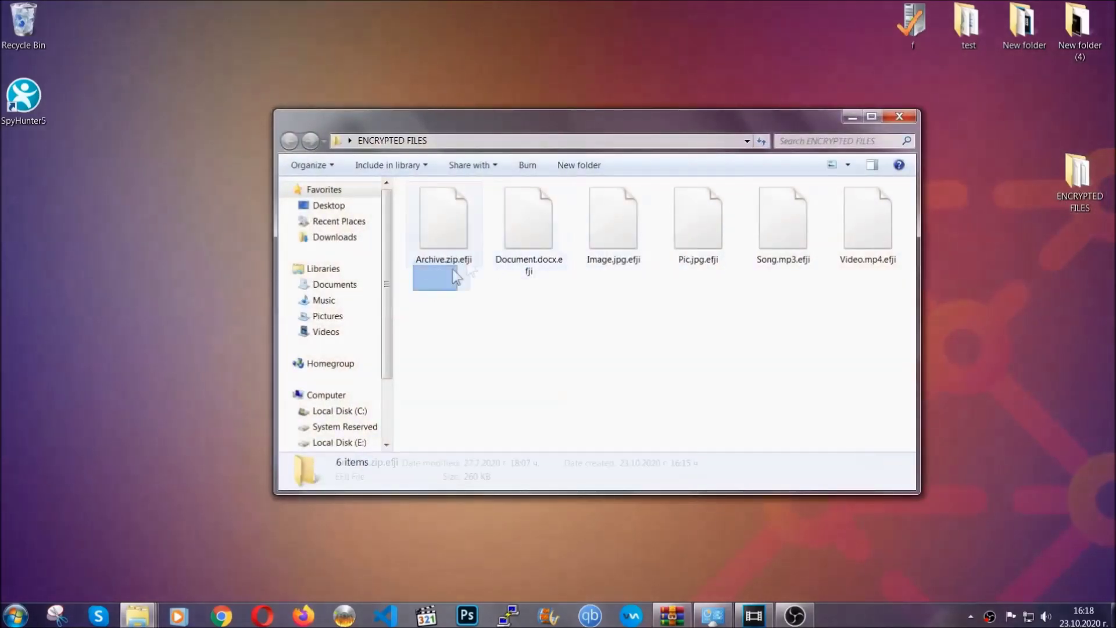
pyautogui.moveTo(455, 277); pyautogui.dragTo(874, 207)
pyautogui.rightClick(872, 207)
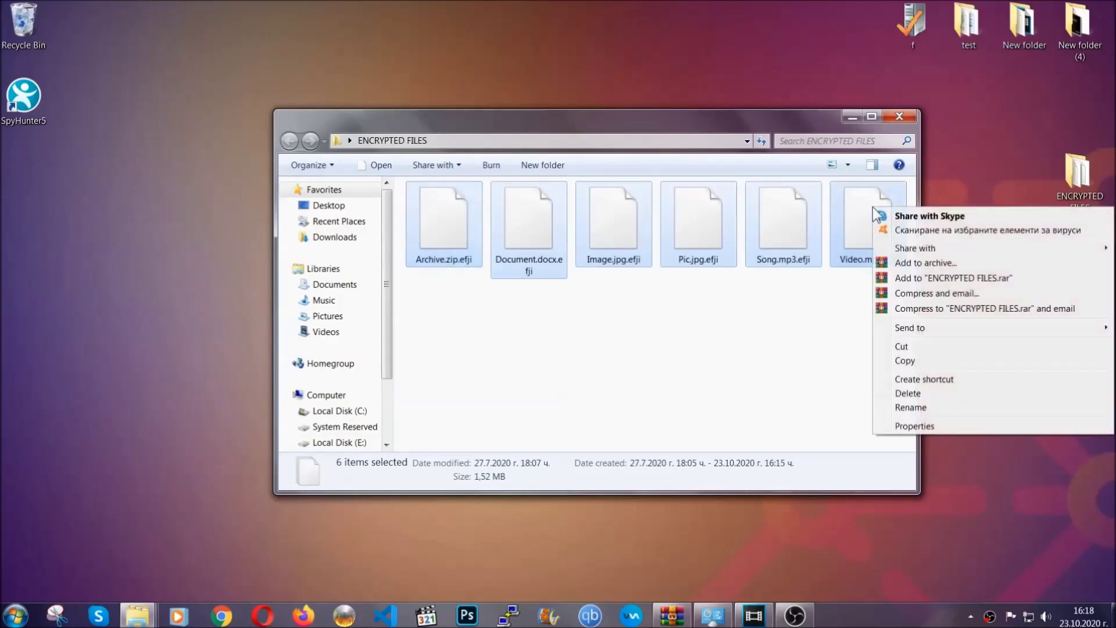
pyautogui.click(905, 361)
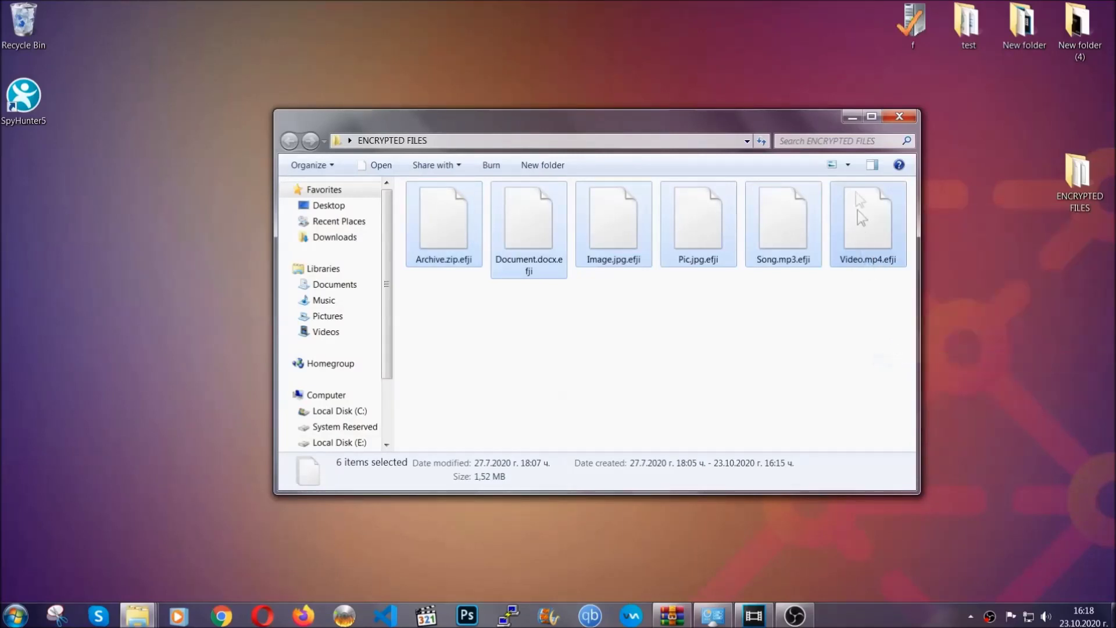
pyautogui.click(856, 119)
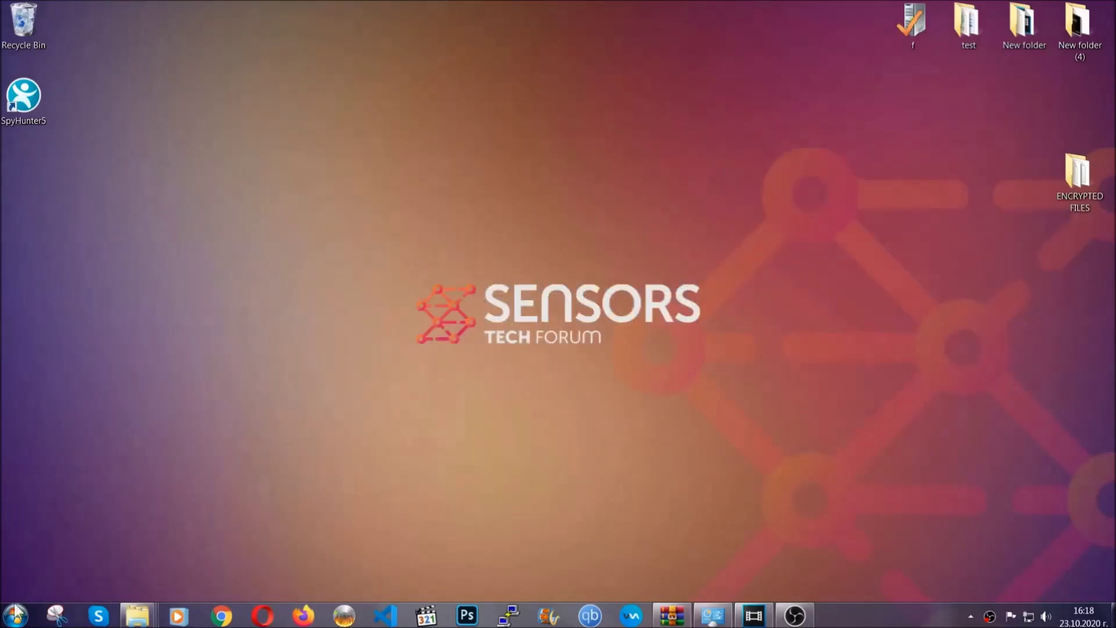
# Step: Paste the six copied files onto FLASH DRIVE (H:) via Computer and close Explorer
pyautogui.click(14, 616)
pyautogui.click(212, 439)
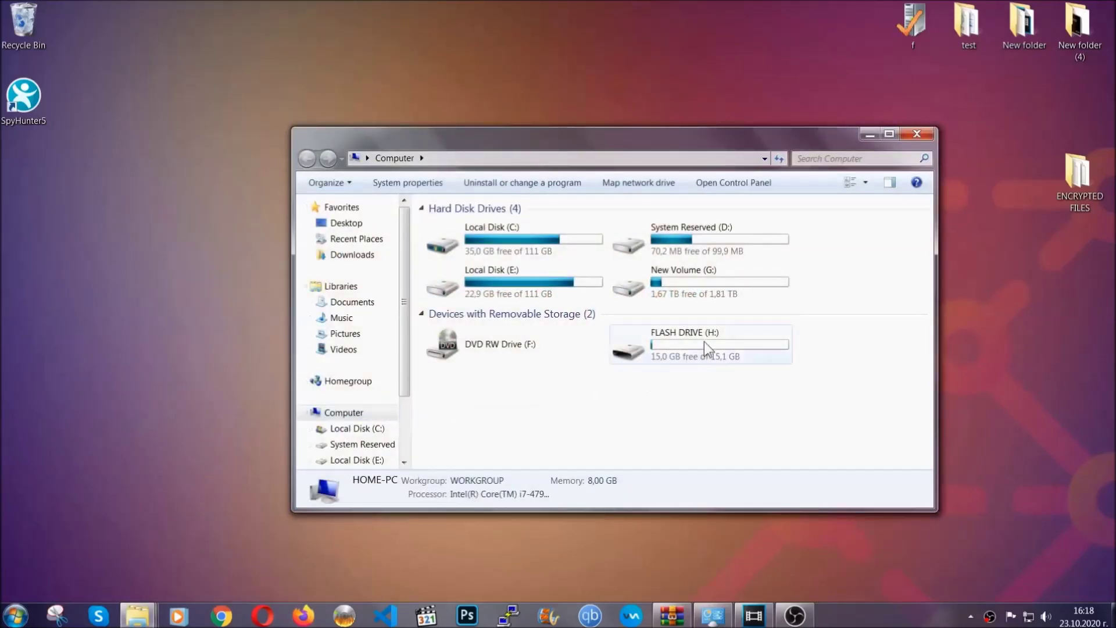
pyautogui.doubleClick(704, 341)
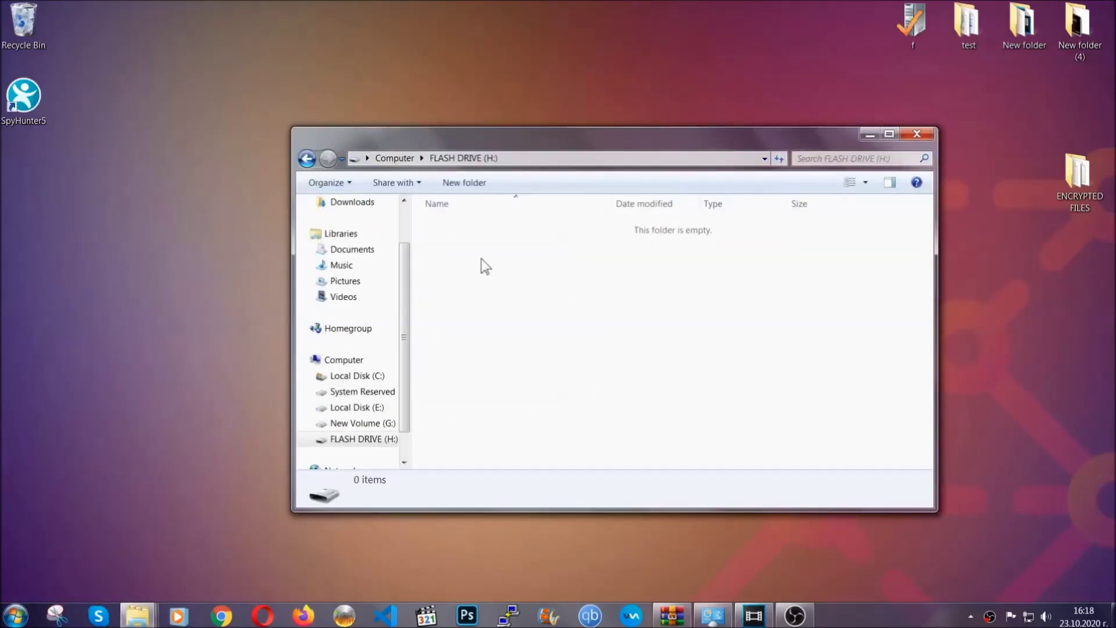
pyautogui.rightClick(481, 259)
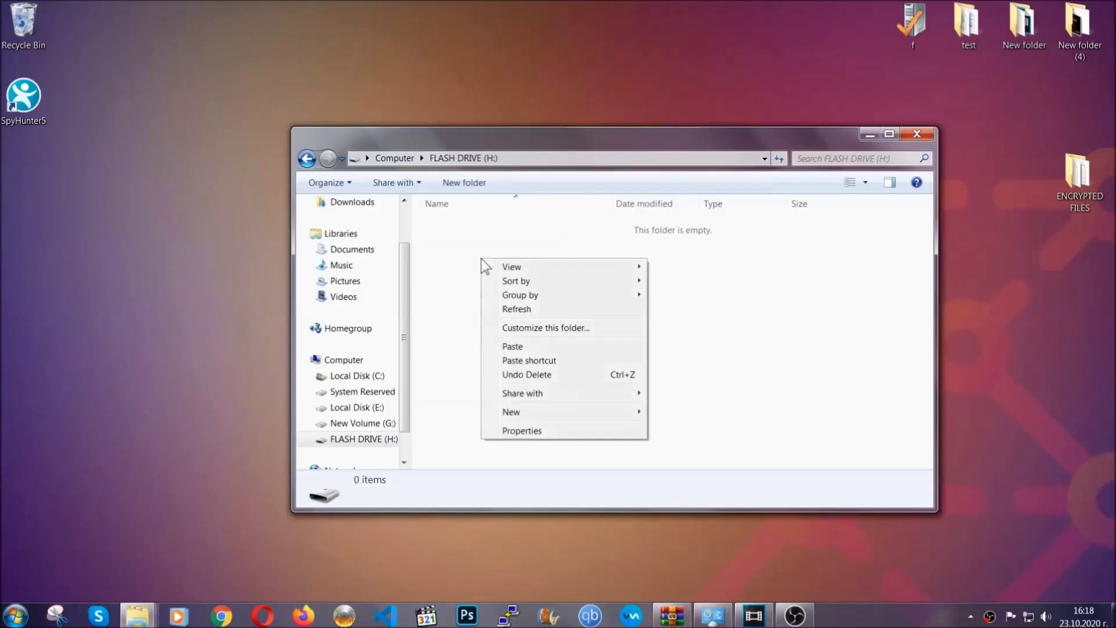
pyautogui.click(508, 348)
pyautogui.click(509, 348)
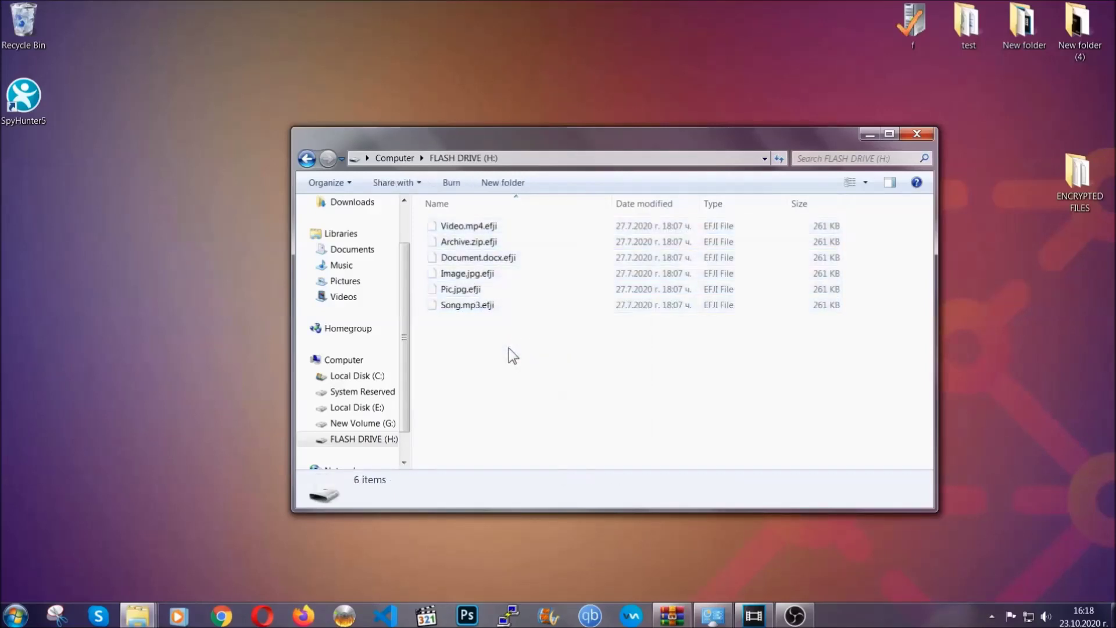
pyautogui.click(920, 130)
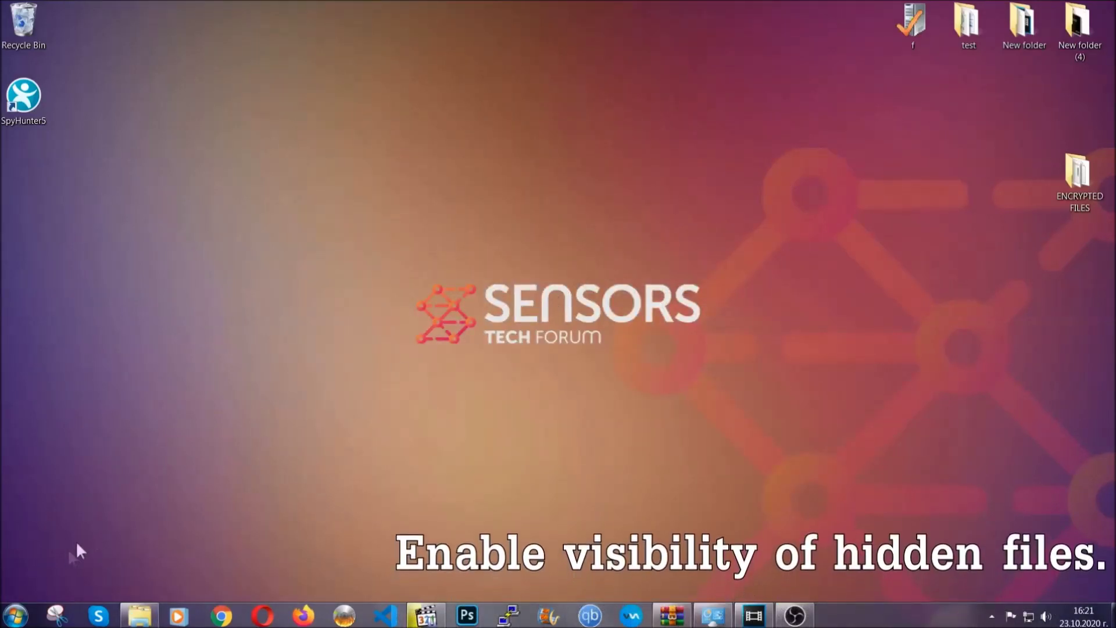
# Step: Via Start search, set Folder Options to show hidden files, folders and drives and confirm
pyautogui.click(17, 615)
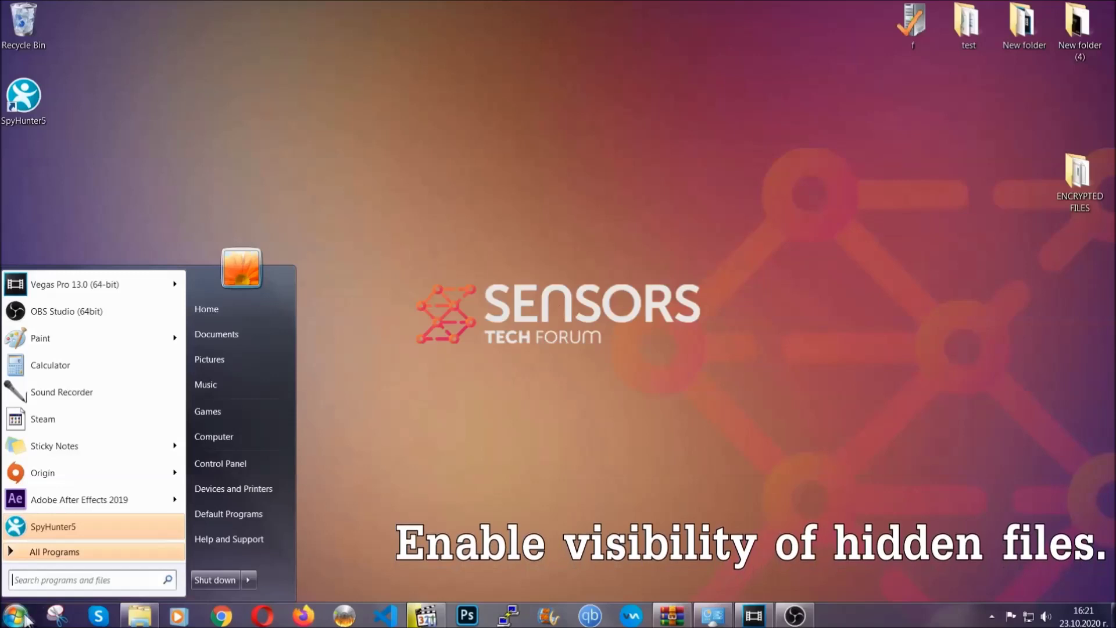
pyautogui.click(50, 572)
pyautogui.write('s')
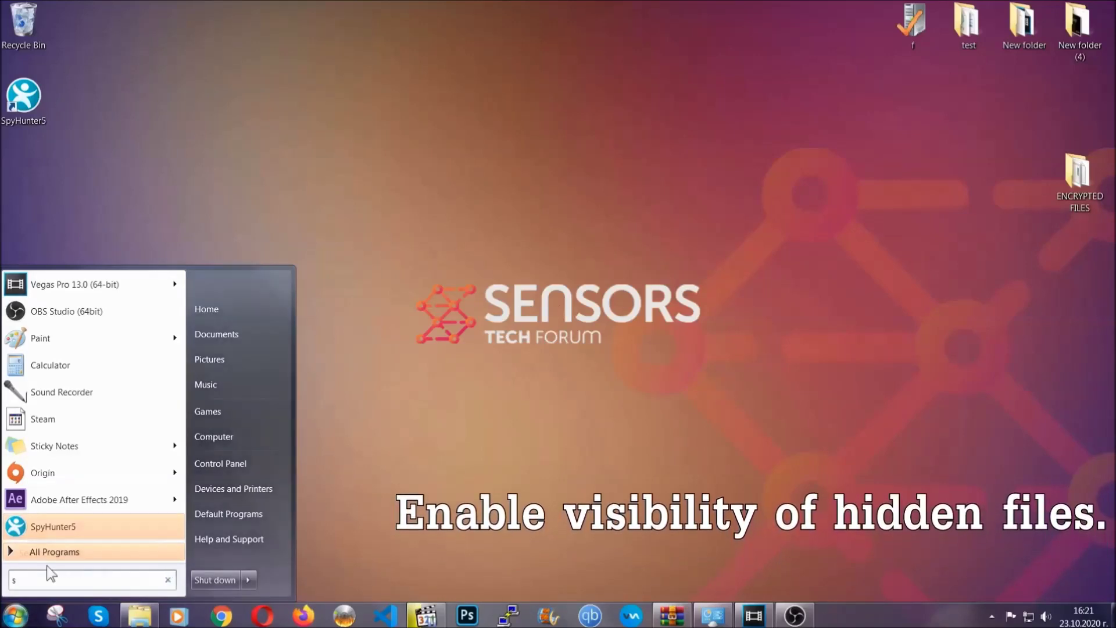
pyautogui.write('howh')
pyautogui.press('BackSpace')
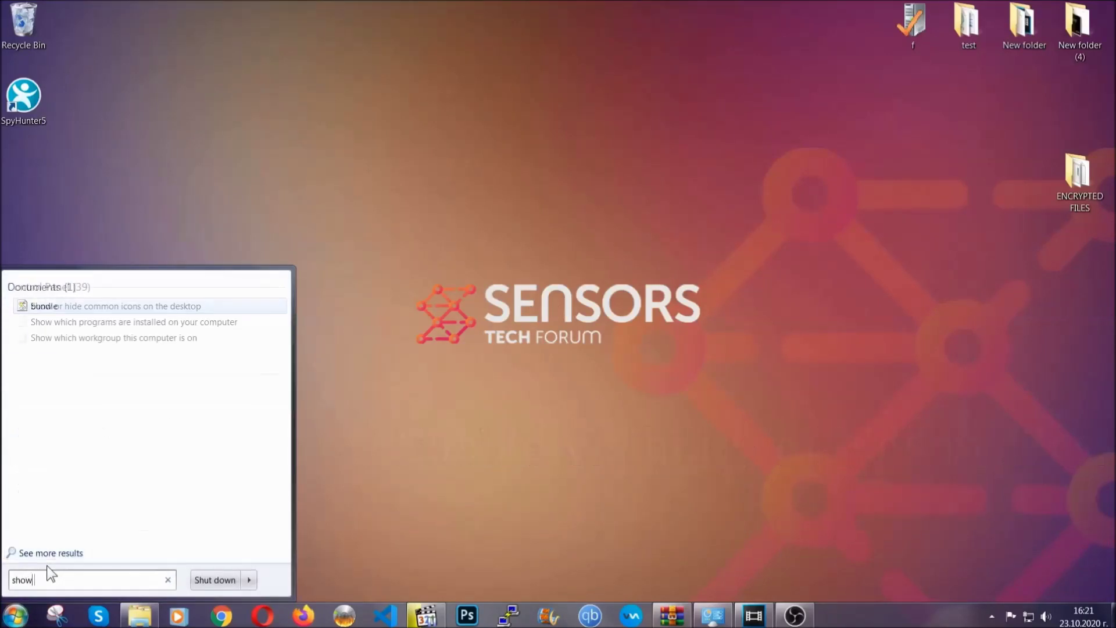
pyautogui.write(' hidden files')
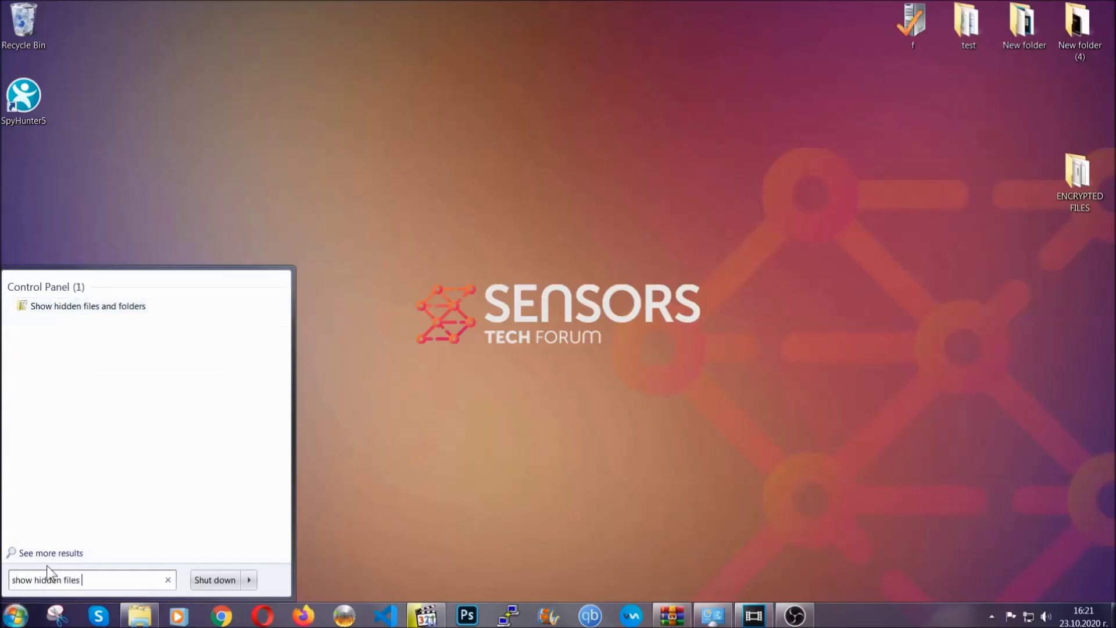
pyautogui.write(' and folders')
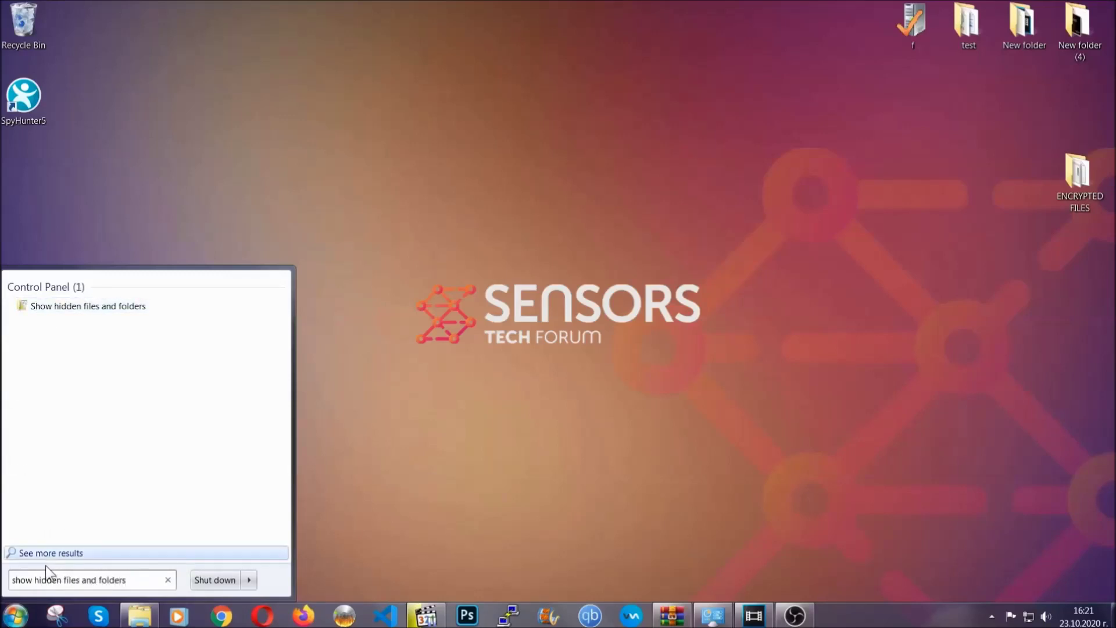
pyautogui.click(132, 310)
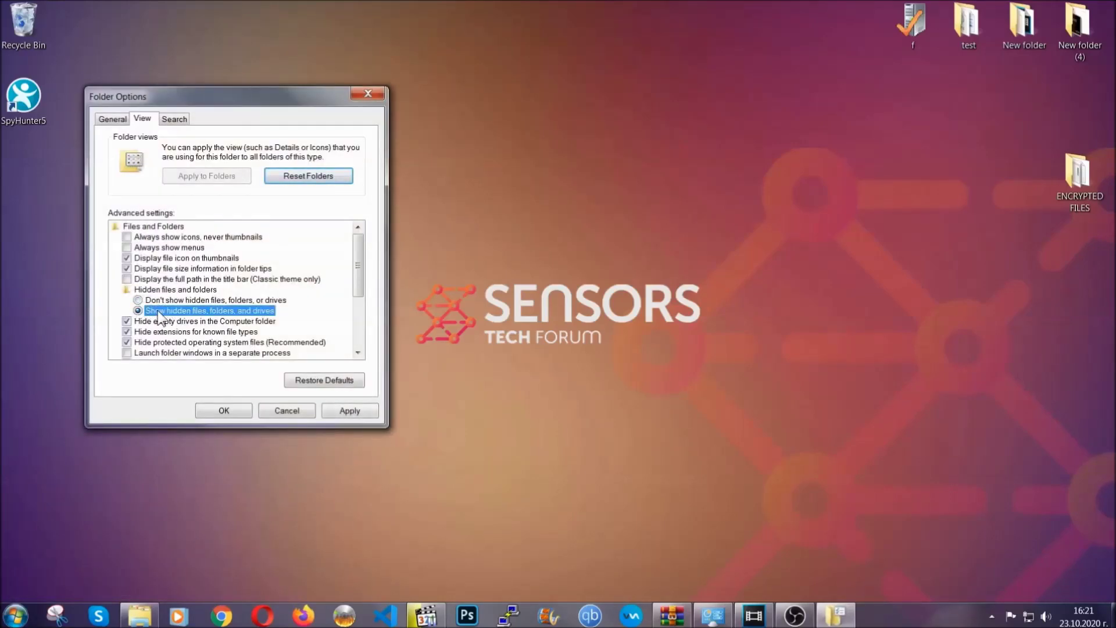
pyautogui.click(346, 415)
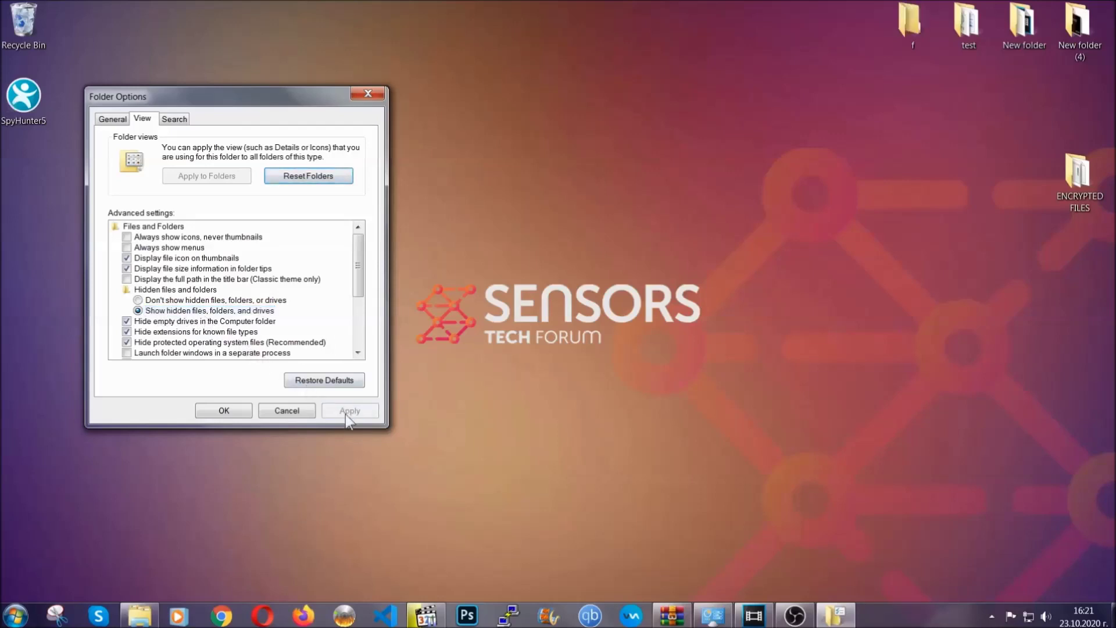
pyautogui.click(219, 410)
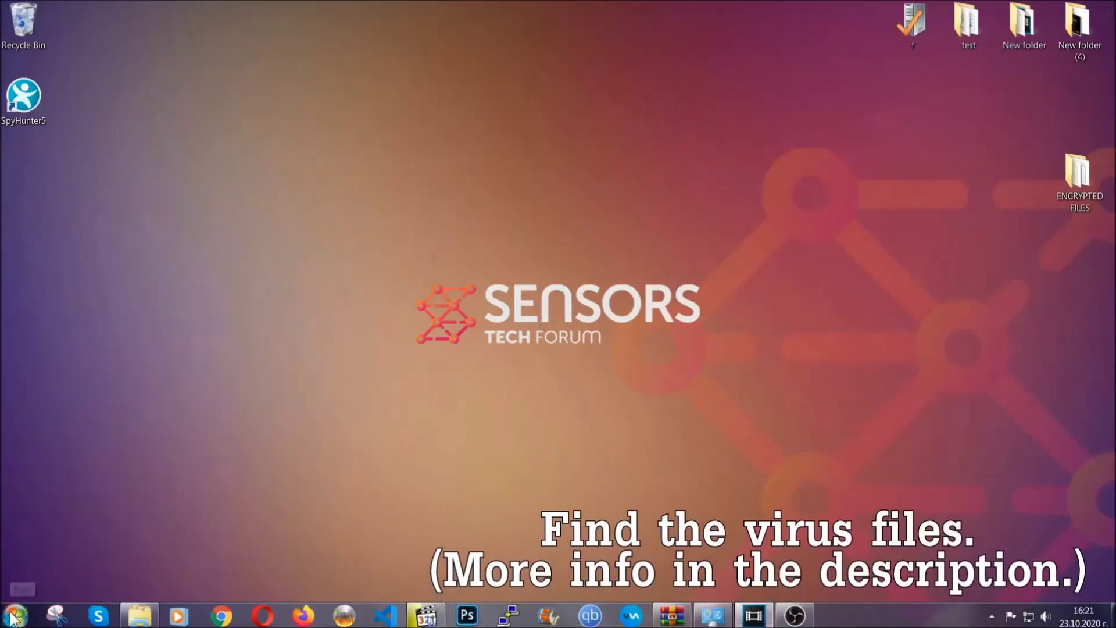
# Step: Search Computer for 'fileextension:exe Example Virus Name' to find the virus executable
pyautogui.press('super')
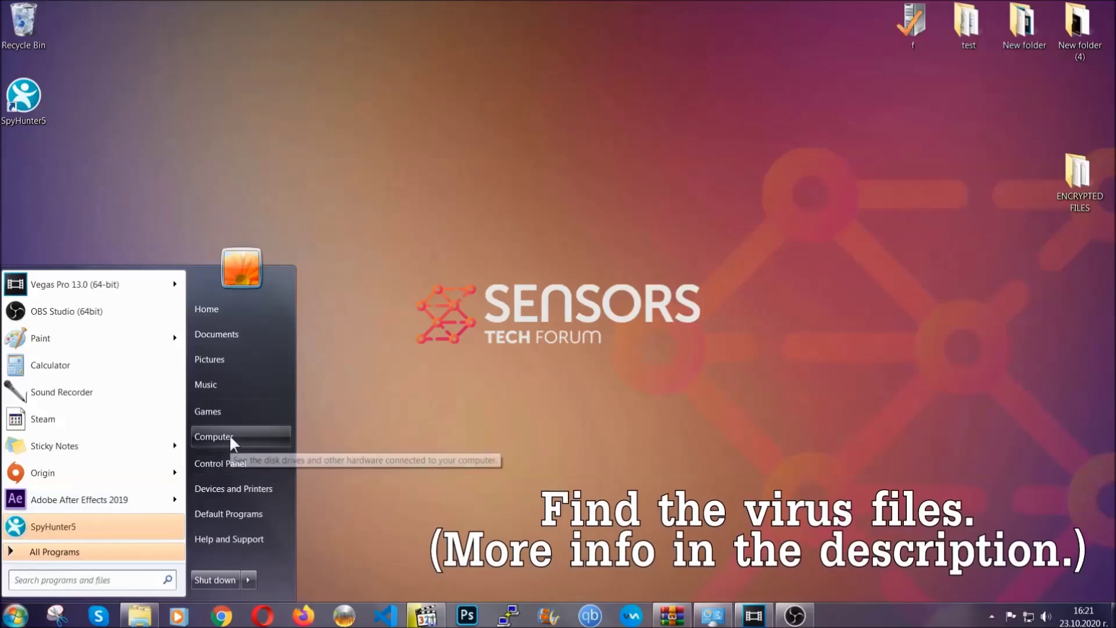
pyautogui.click(229, 437)
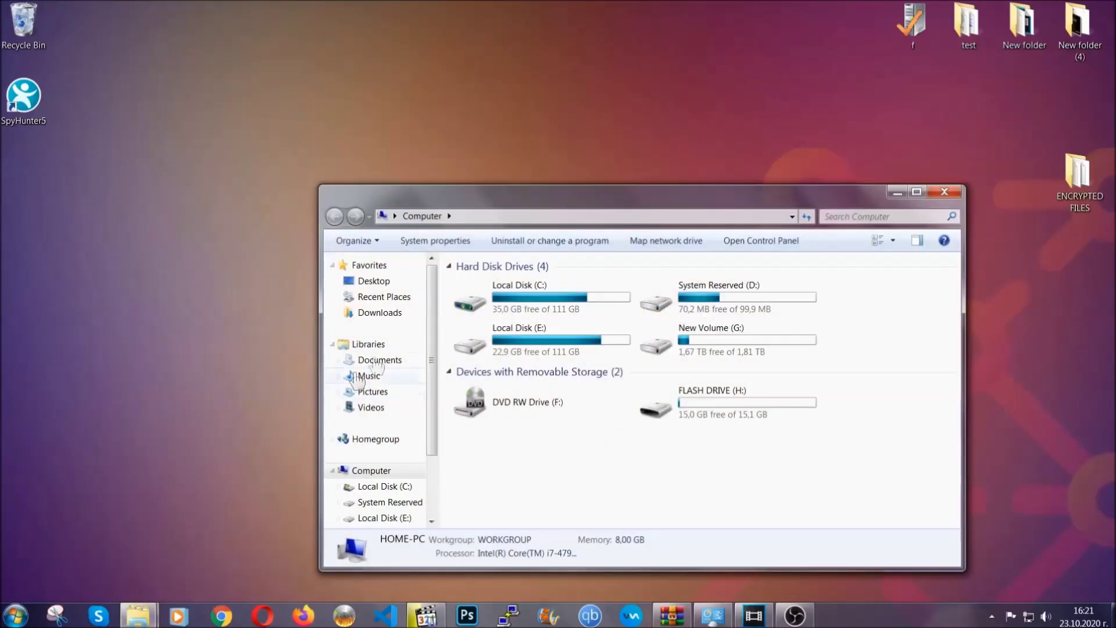
pyautogui.moveTo(608, 204); pyautogui.dragTo(535, 155)
pyautogui.write('files')
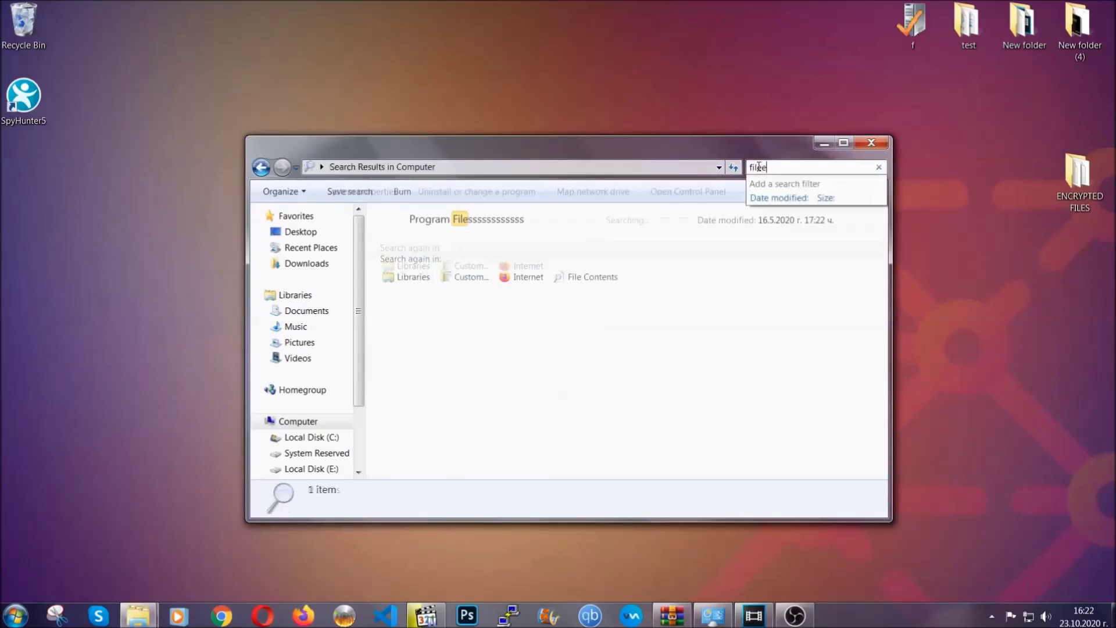
pyautogui.write('extension:exe E')
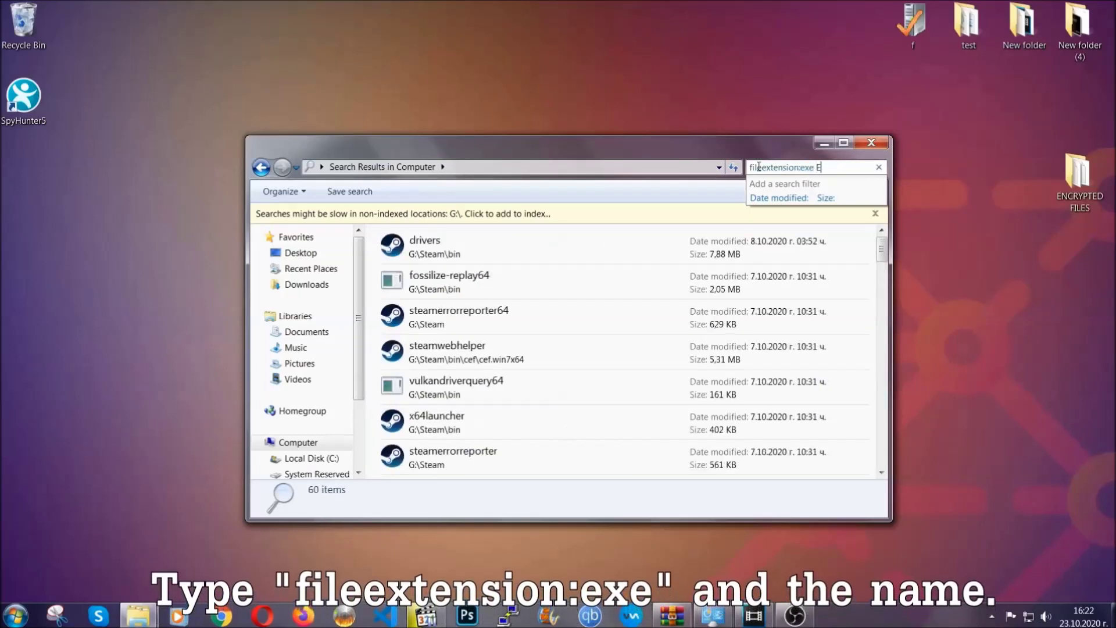
pyautogui.write('xampl')
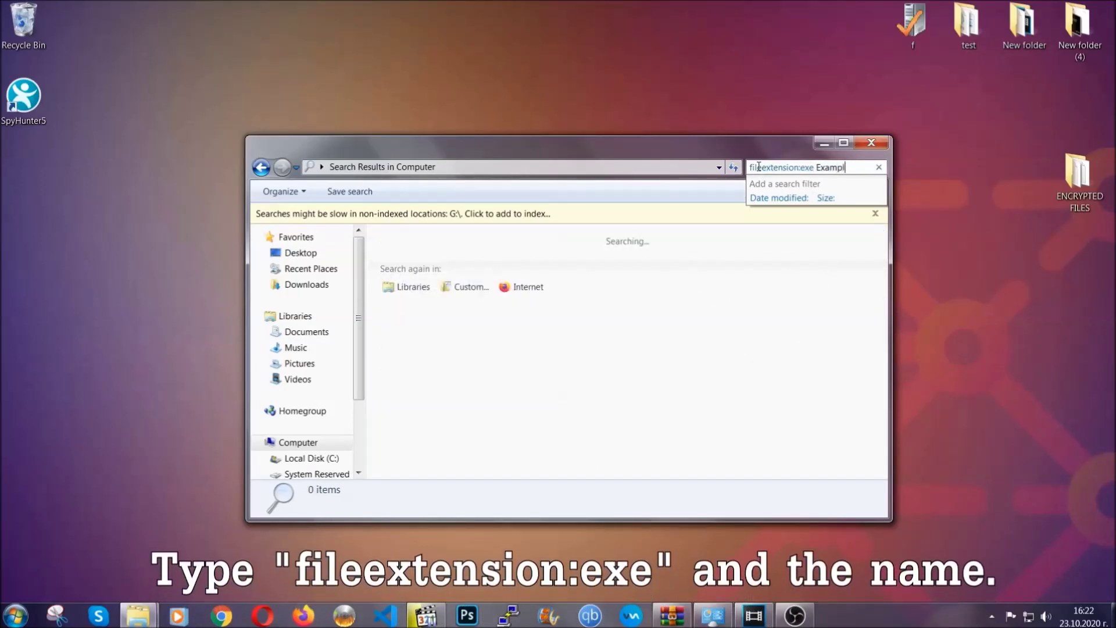
pyautogui.write('e Virus Name')
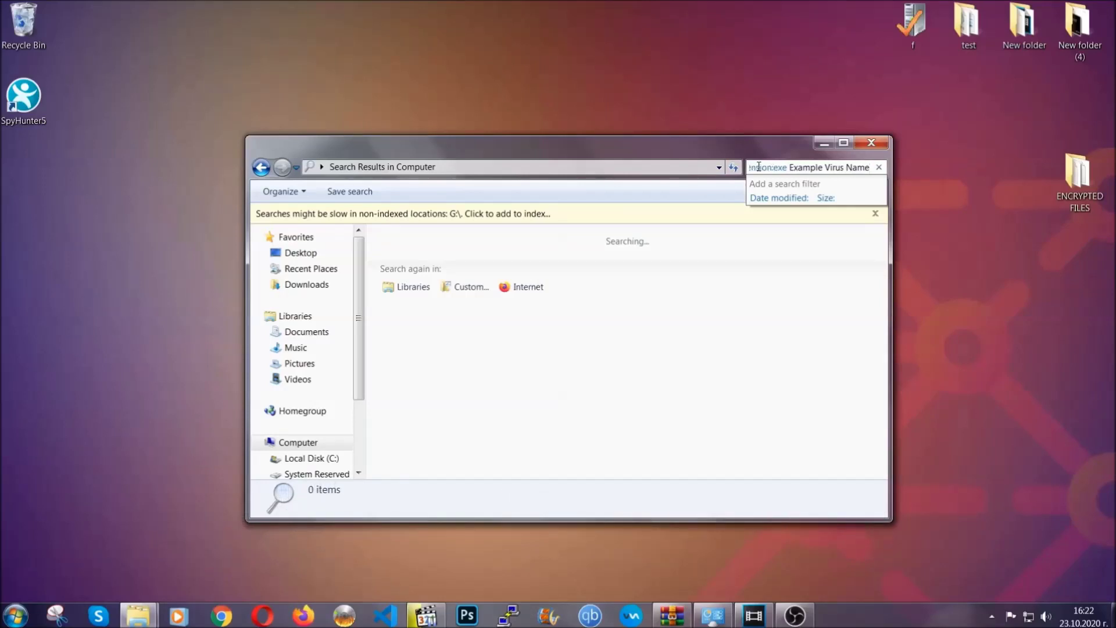
pyautogui.press('Return')
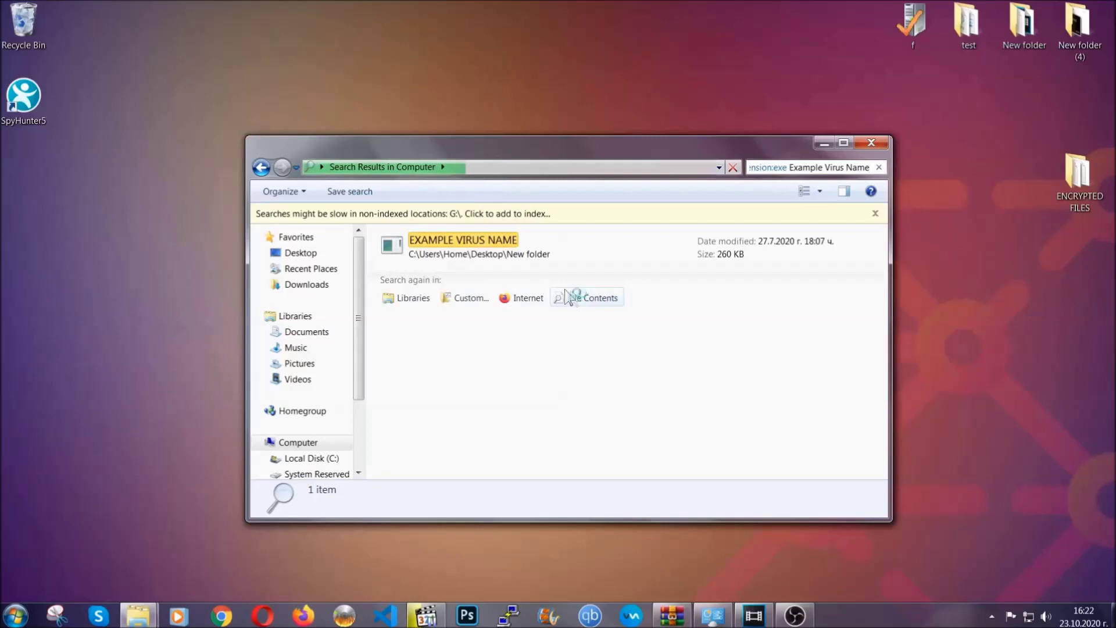
# Step: Delete the found EXAMPLE VIRUS NAME executable to the Recycle Bin and close the results
pyautogui.click(488, 236)
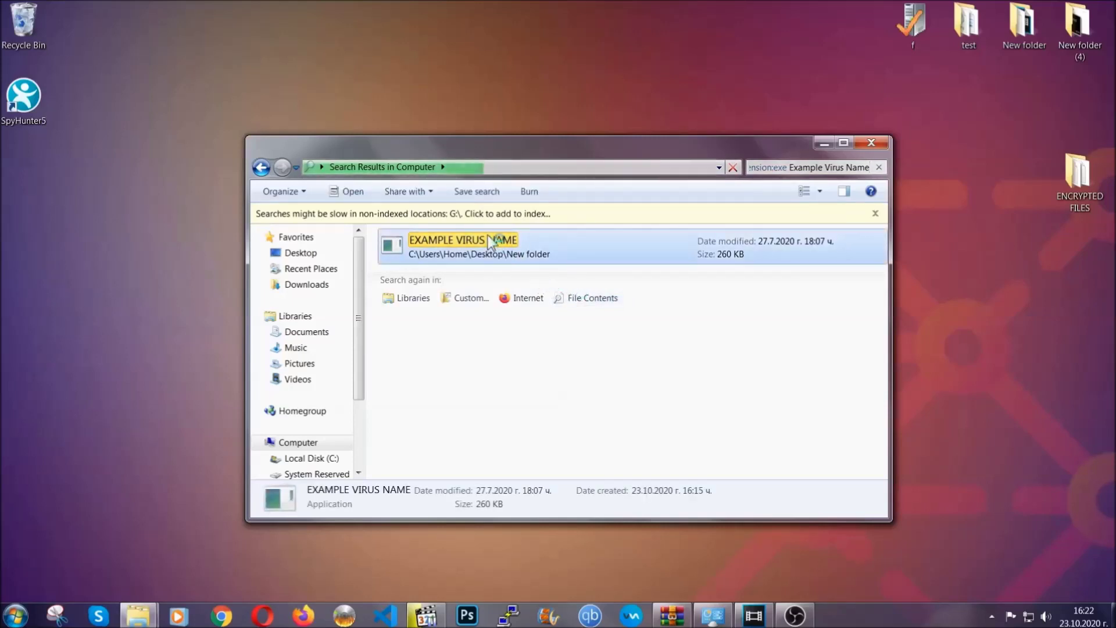
pyautogui.rightClick(489, 238)
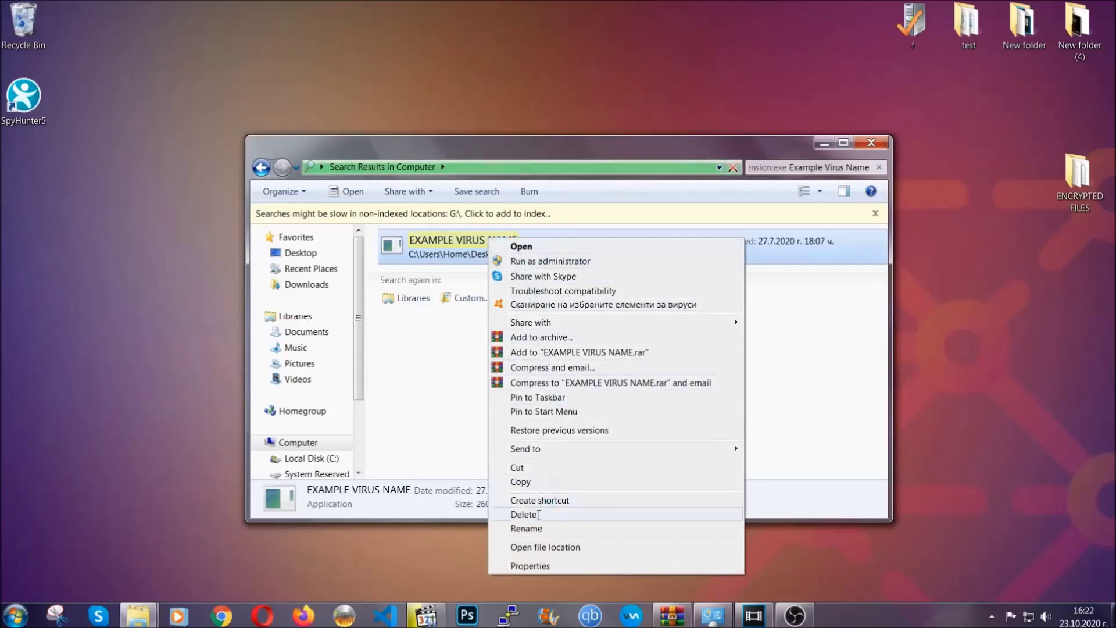
pyautogui.click(538, 515)
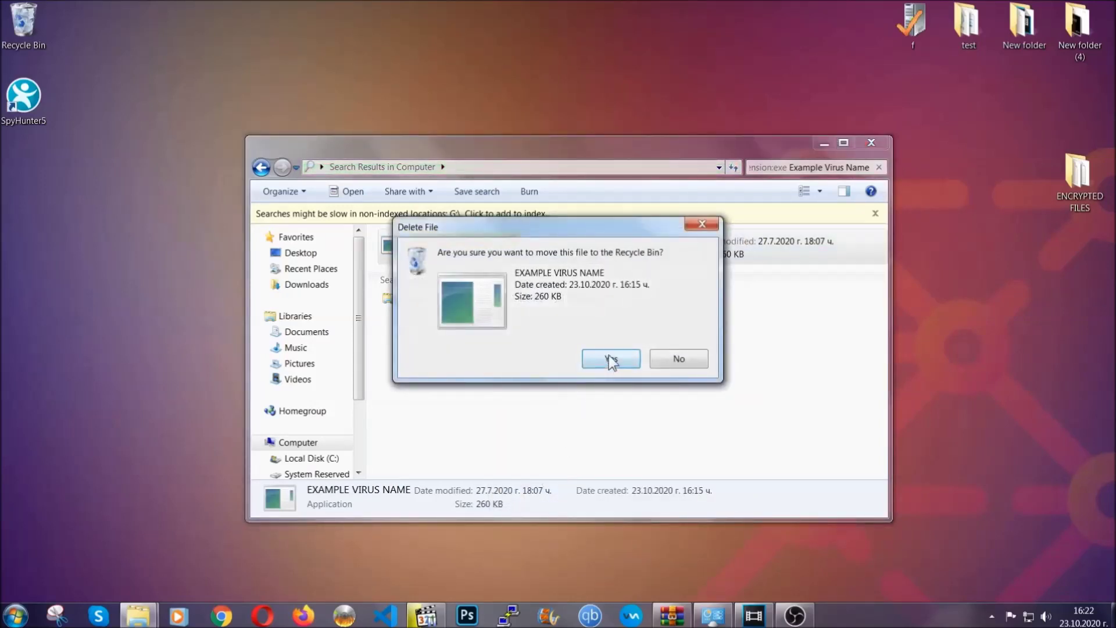
pyautogui.click(611, 361)
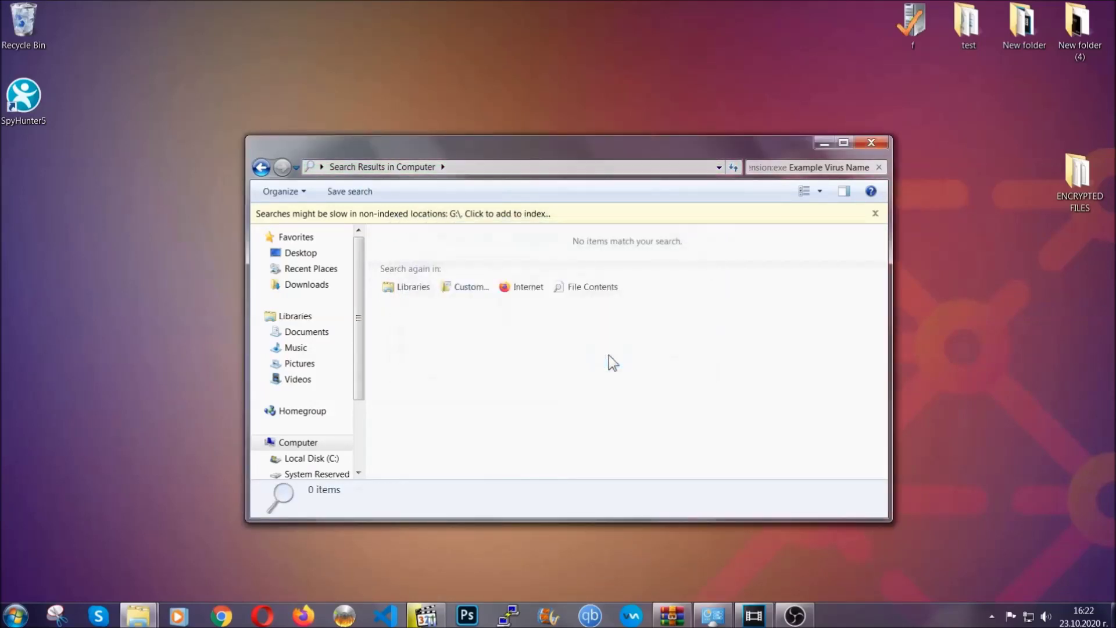
pyautogui.click(872, 142)
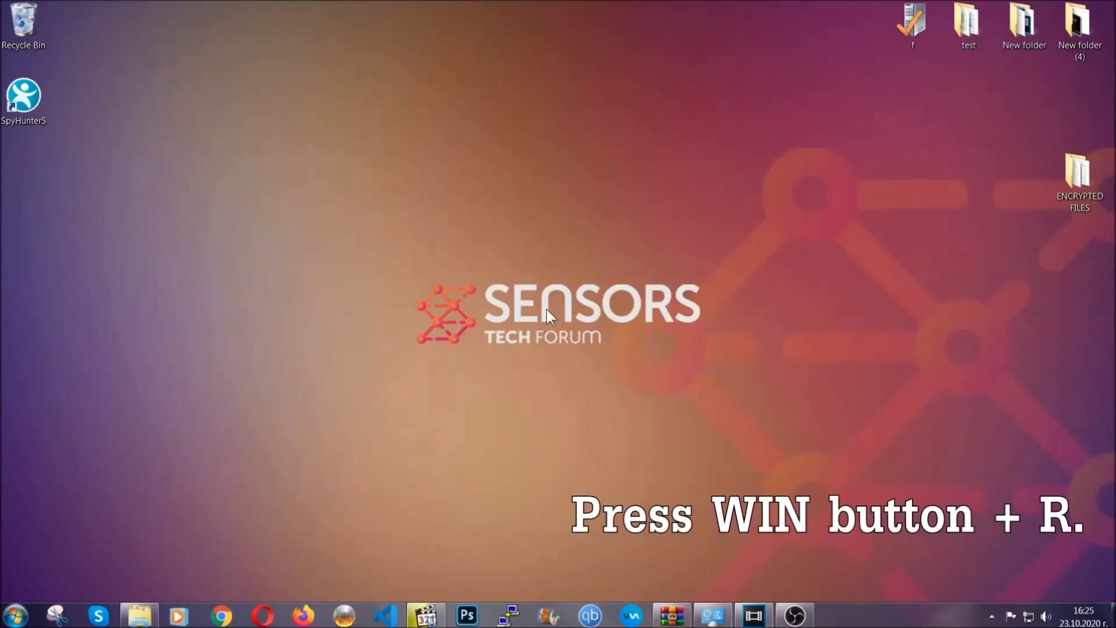
# Step: Launch Registry Editor by replacing cmd with REGEDIT in the Run dialog
pyautogui.press('super+r')
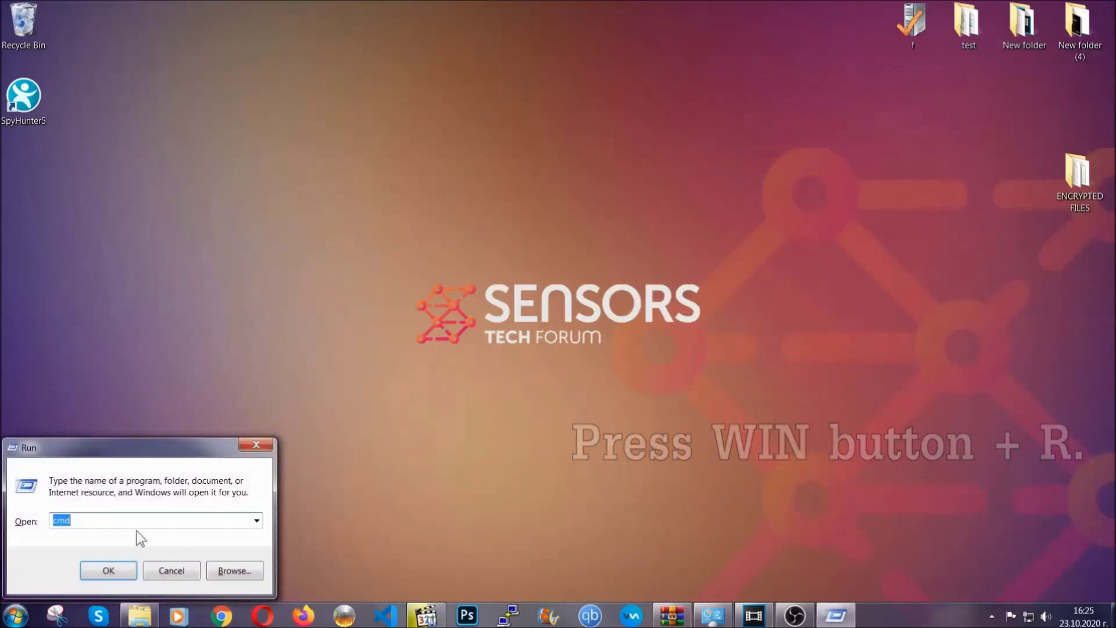
pyautogui.click(122, 527)
pyautogui.doubleClick(105, 527)
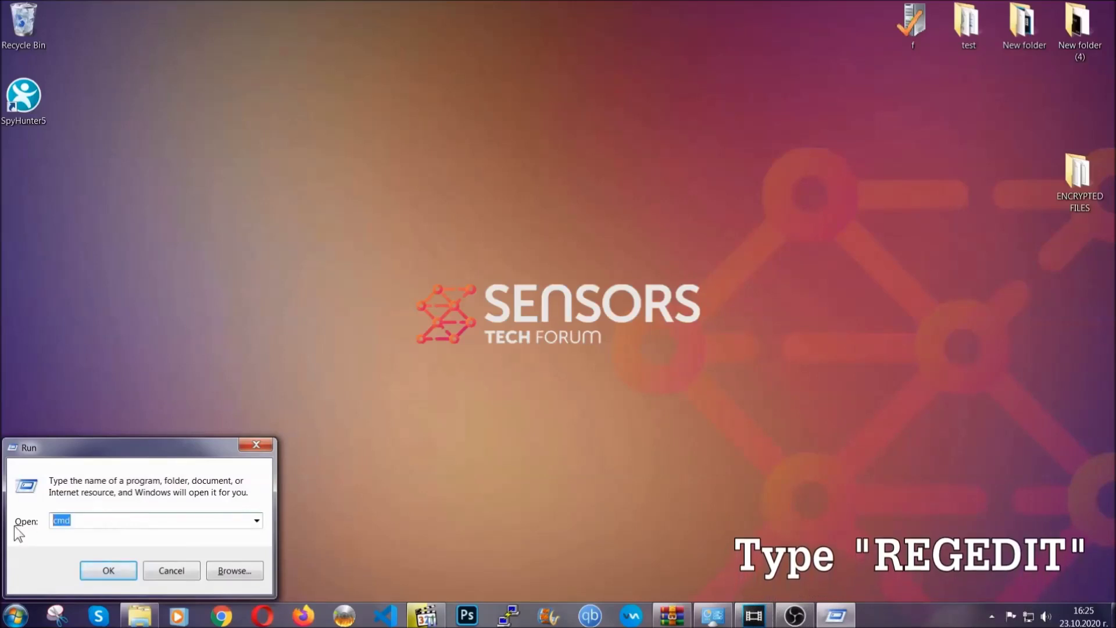
pyautogui.write('REGEDIT')
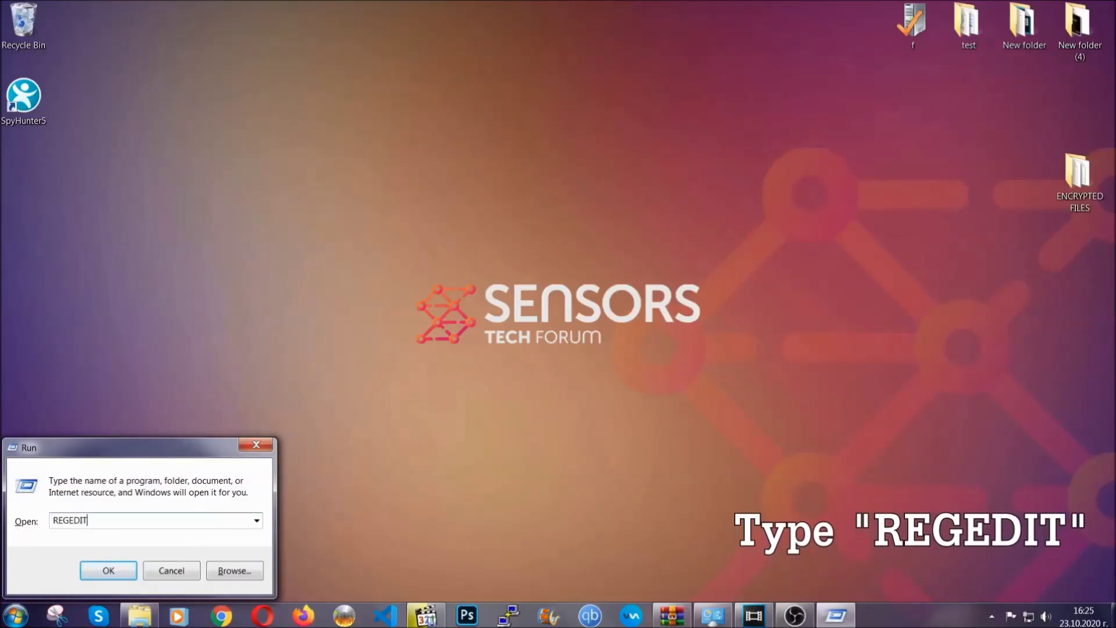
pyautogui.click(100, 571)
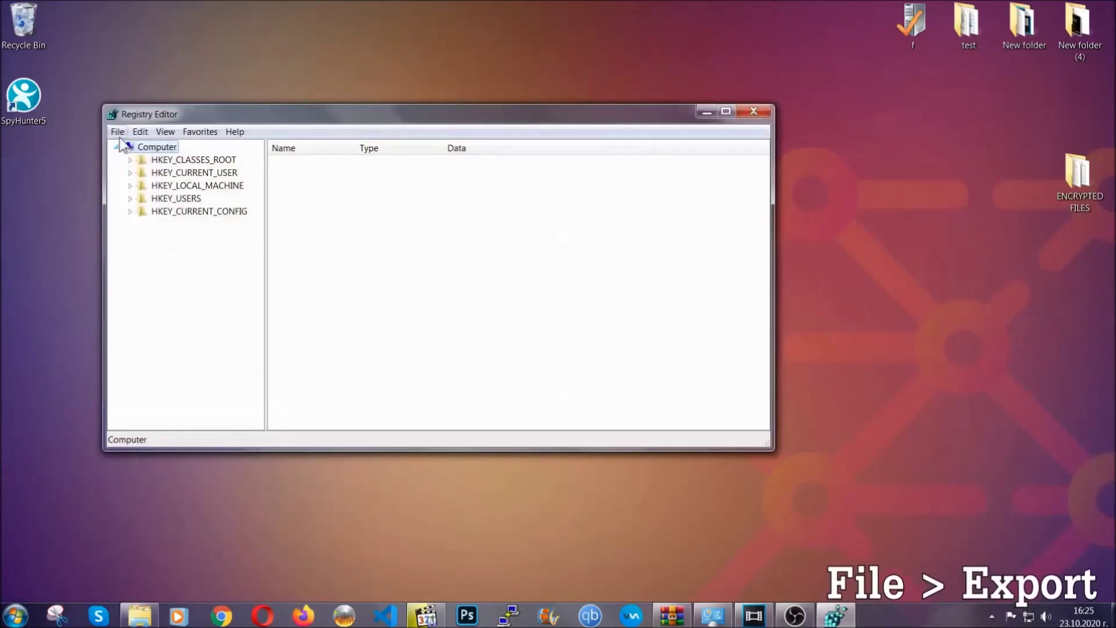
# Step: Export the full registry (range All) to a file named BACKUP on the desktop
pyautogui.click(118, 133)
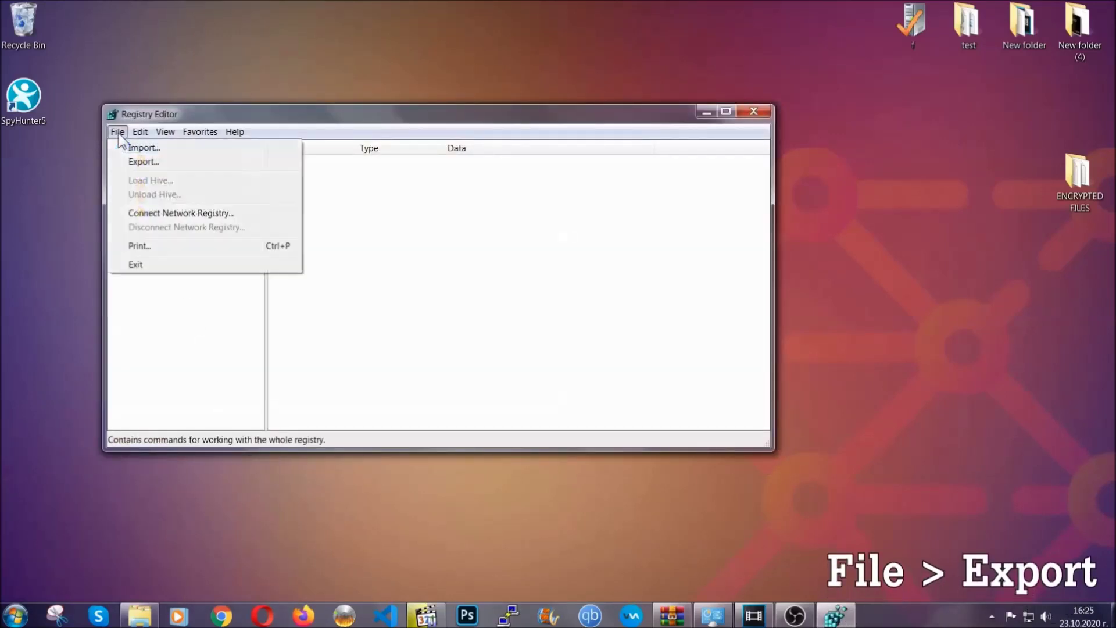
pyautogui.click(145, 161)
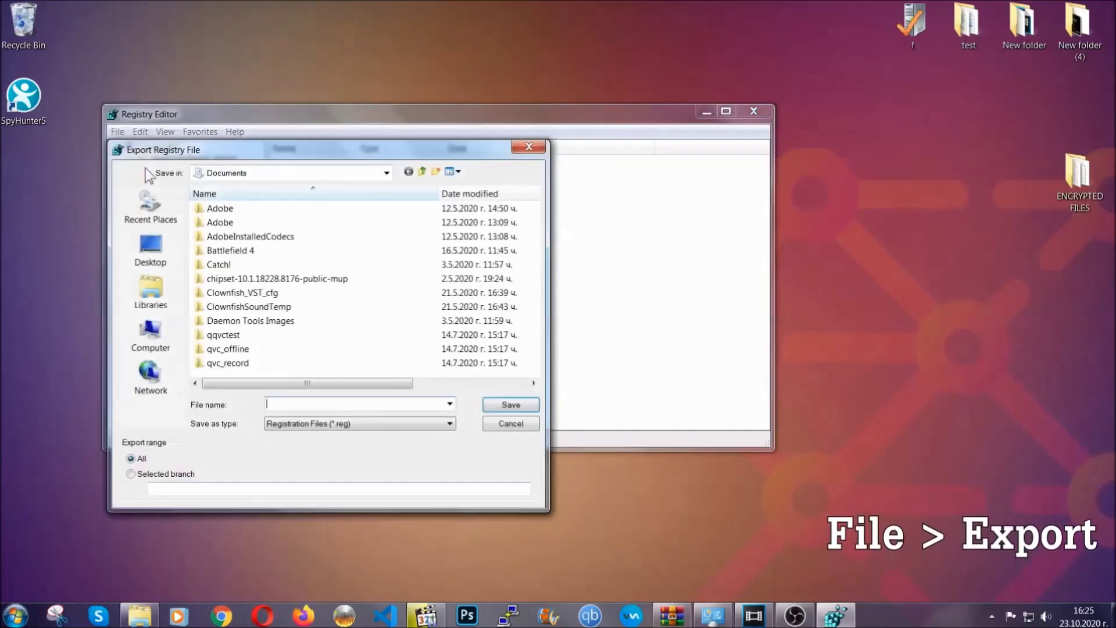
pyautogui.click(148, 249)
pyautogui.write('BACKUP')
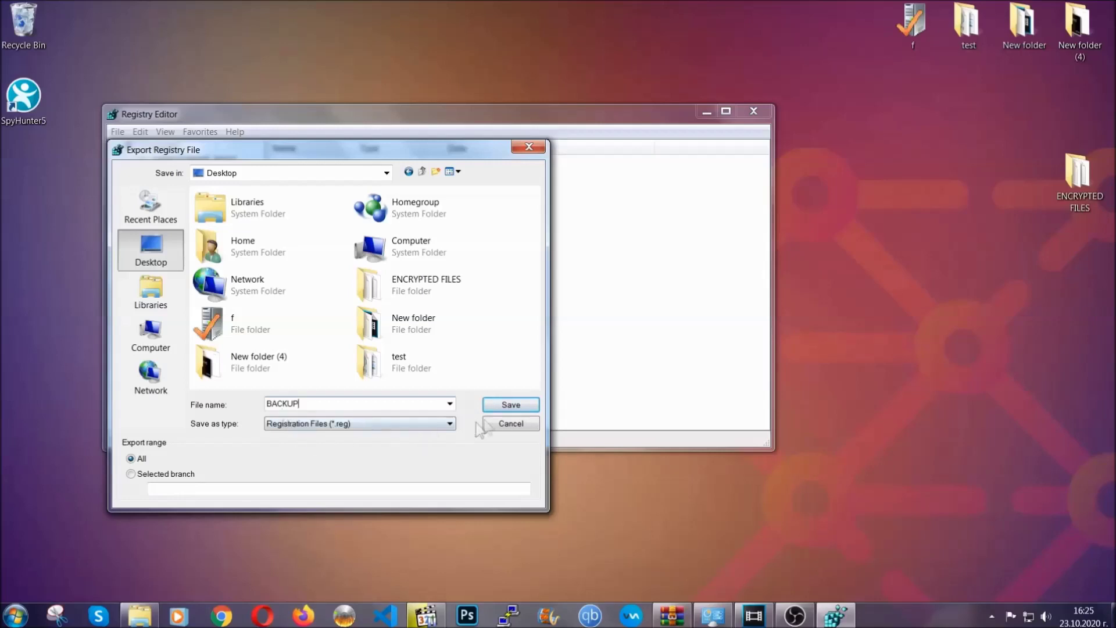
pyautogui.click(504, 408)
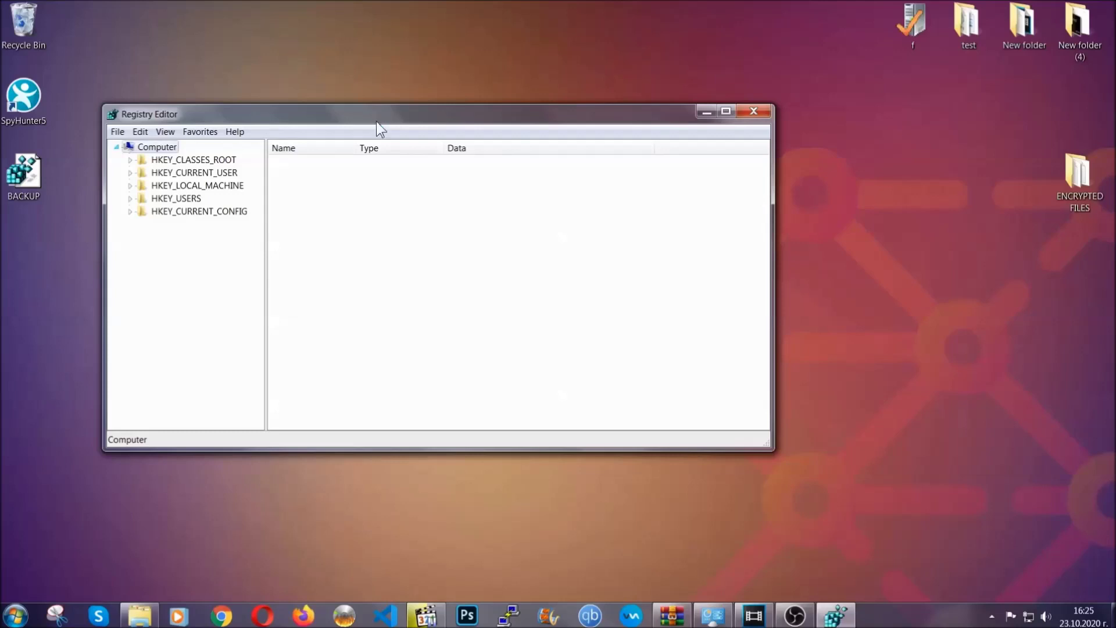
pyautogui.moveTo(376, 122); pyautogui.dragTo(487, 157)
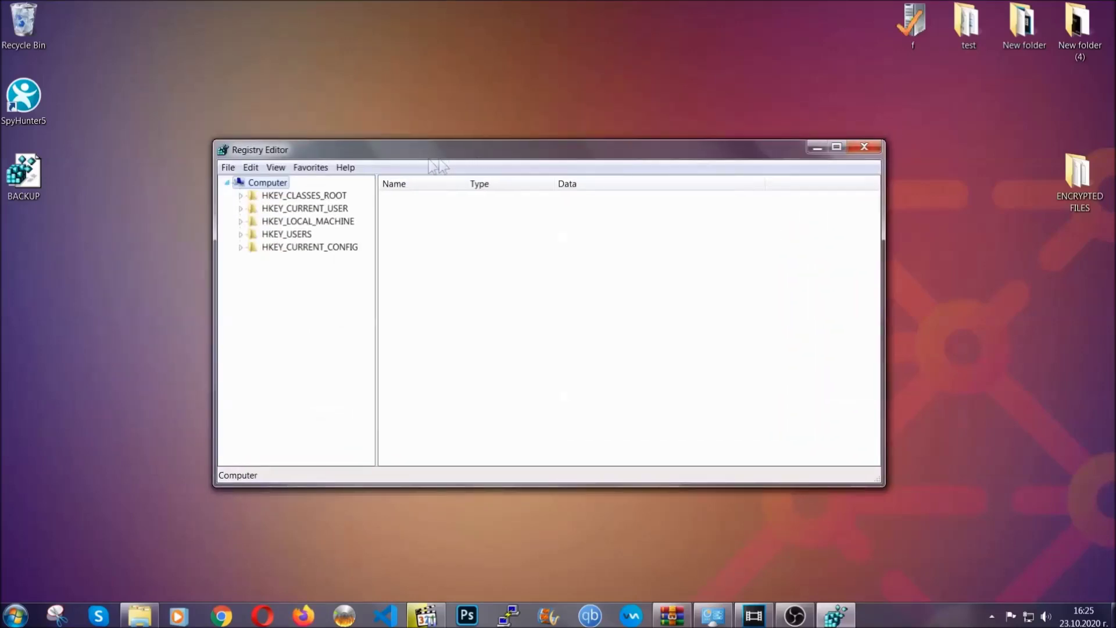
# Step: Start a registry key search for RunOnce with Find
pyautogui.click(228, 167)
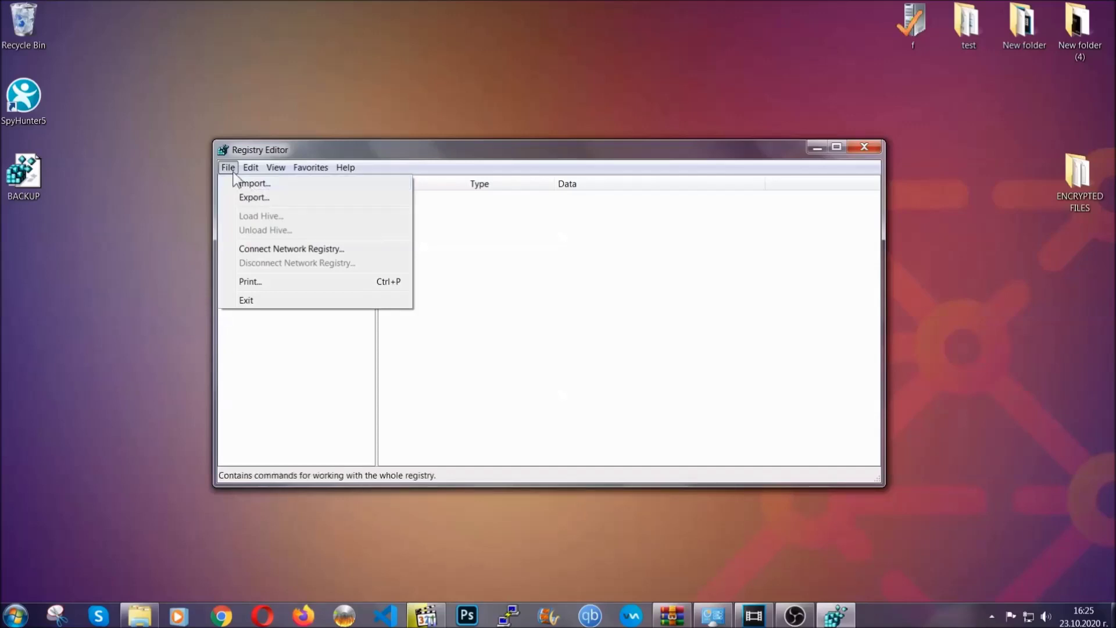
pyautogui.click(229, 168)
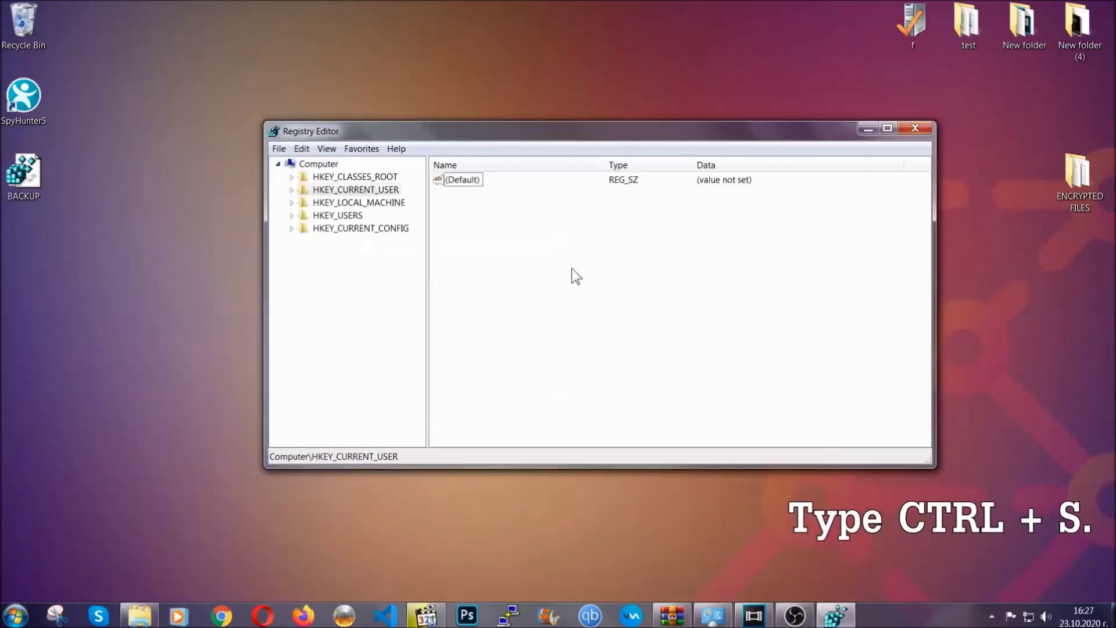
pyautogui.hotkey('ctrl', 'f')
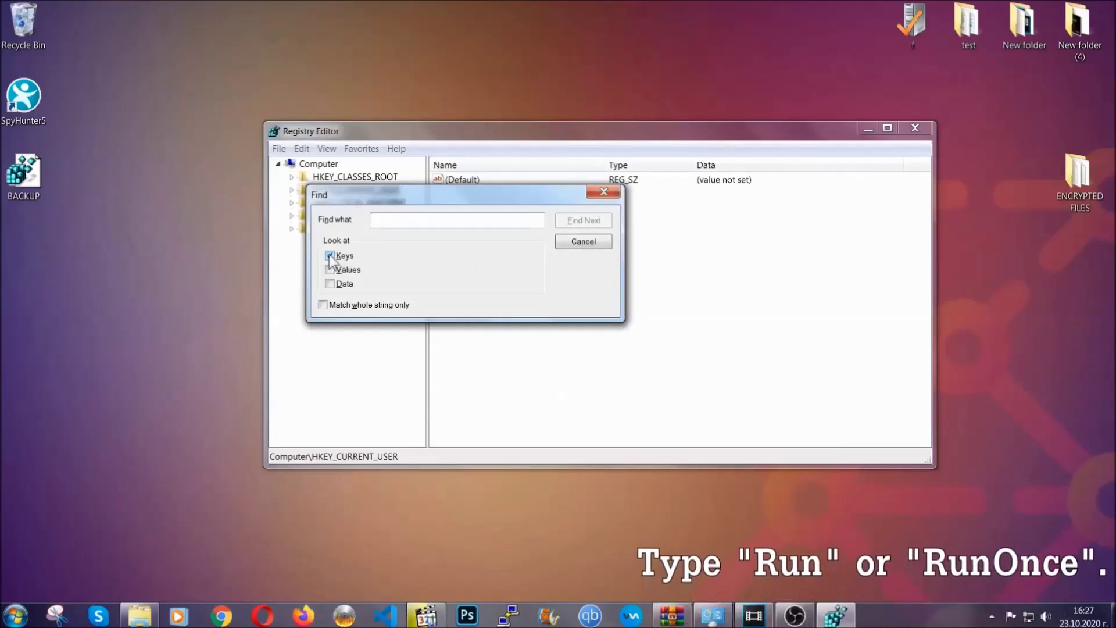
pyautogui.write('R')
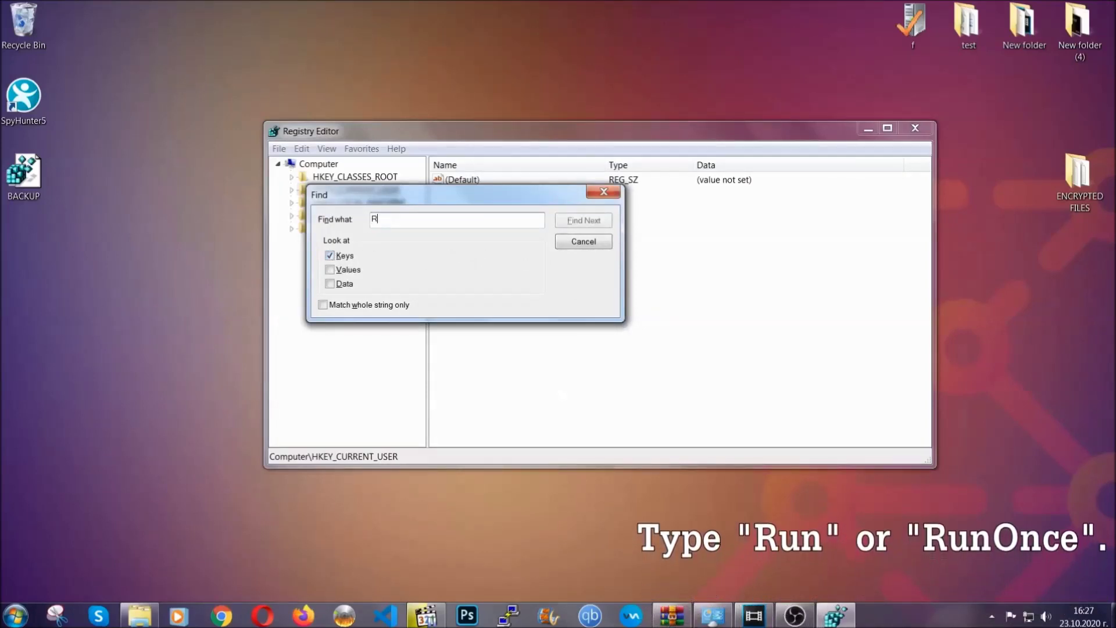
pyautogui.write('unOnce')
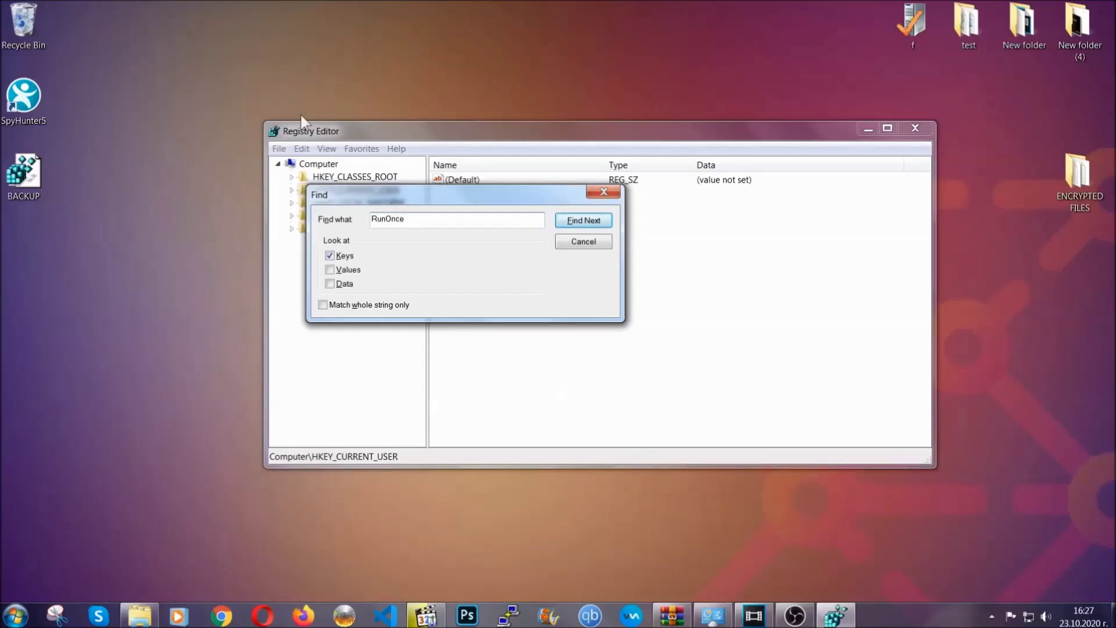
# Step: Delete the THE VIRUS value from HKEY_CURRENT_USER's Run key, confirm, and close Registry Editor
pyautogui.click(597, 226)
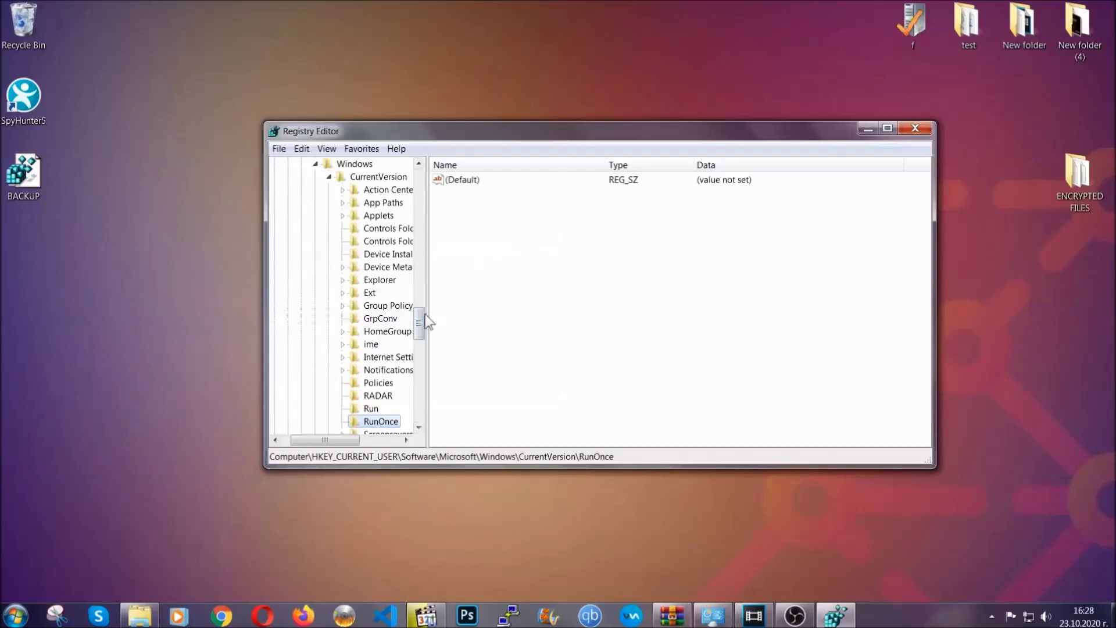
pyautogui.moveTo(421, 321); pyautogui.dragTo(420, 340)
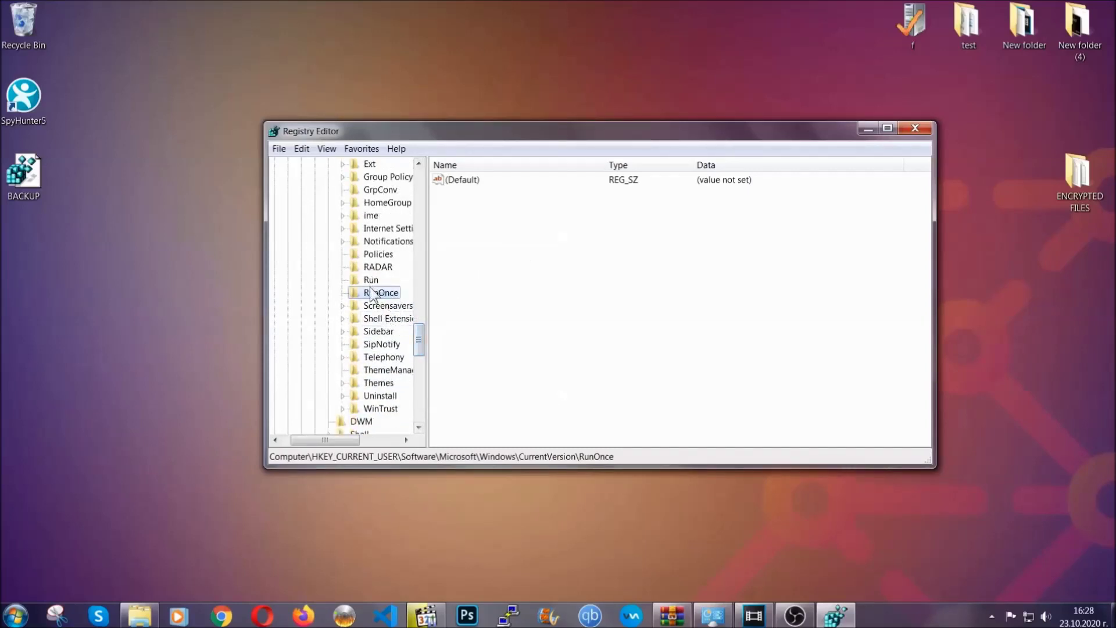
pyautogui.click(371, 280)
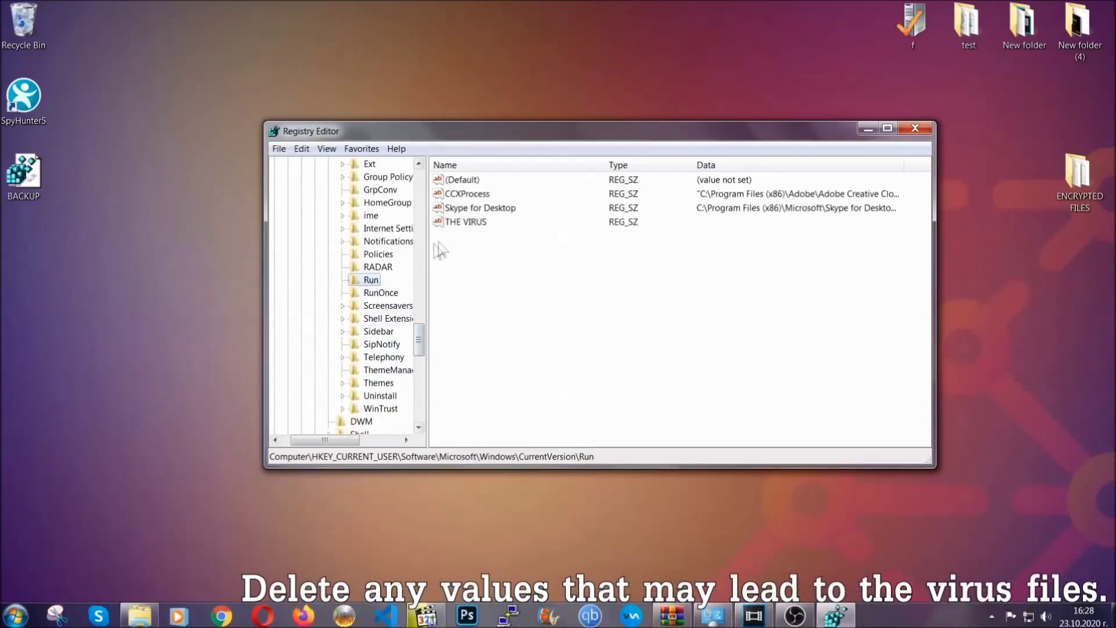
pyautogui.click(457, 224)
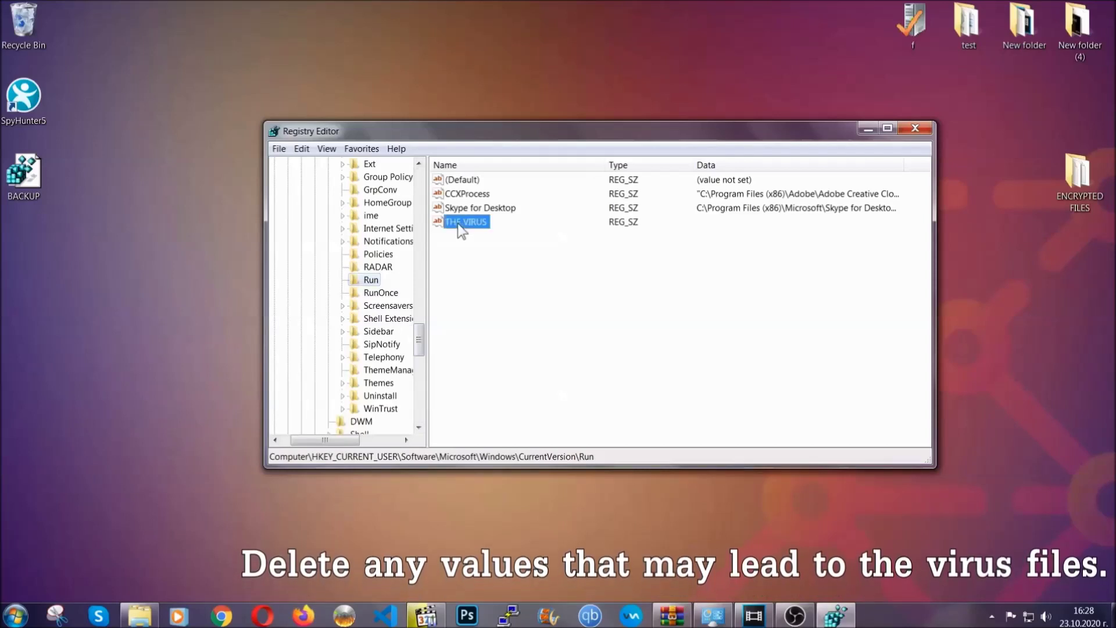
pyautogui.rightClick(458, 224)
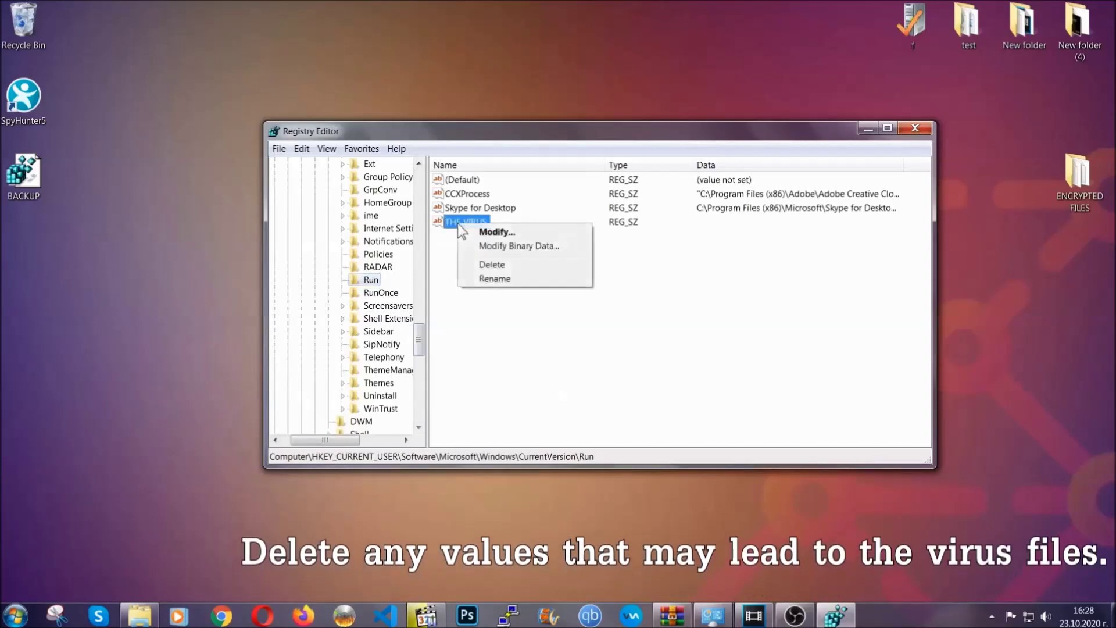
pyautogui.click(484, 265)
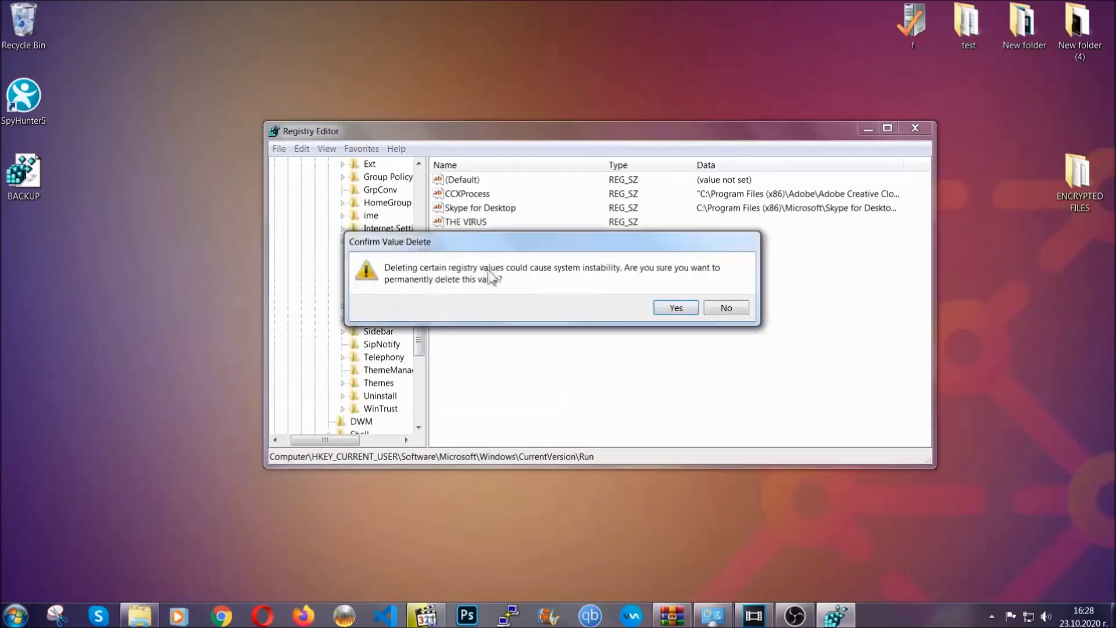
pyautogui.click(676, 308)
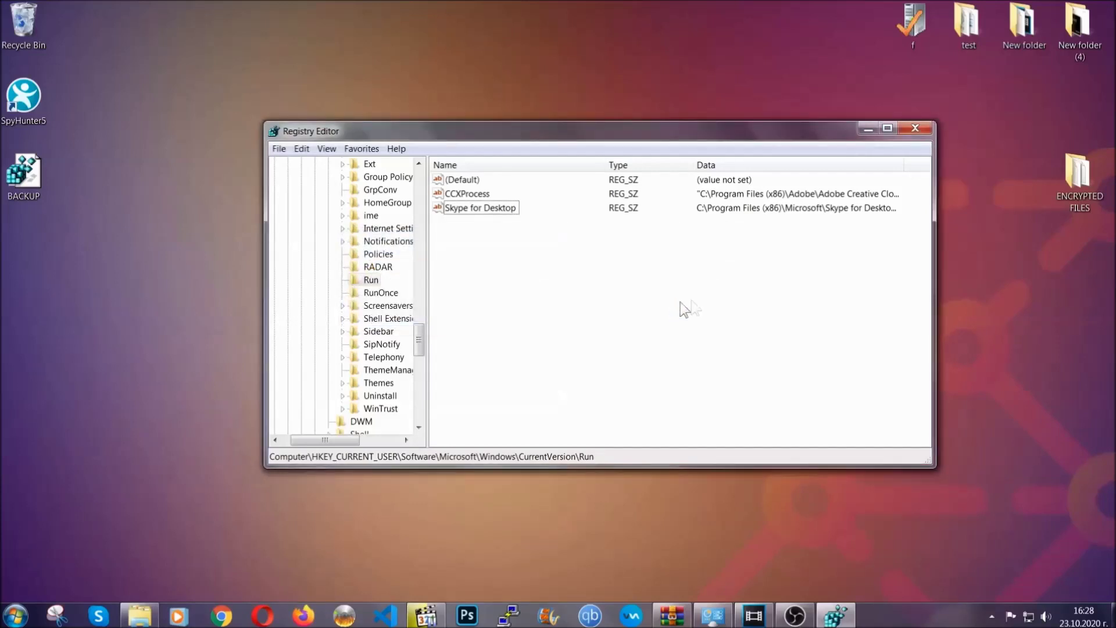
pyautogui.click(923, 128)
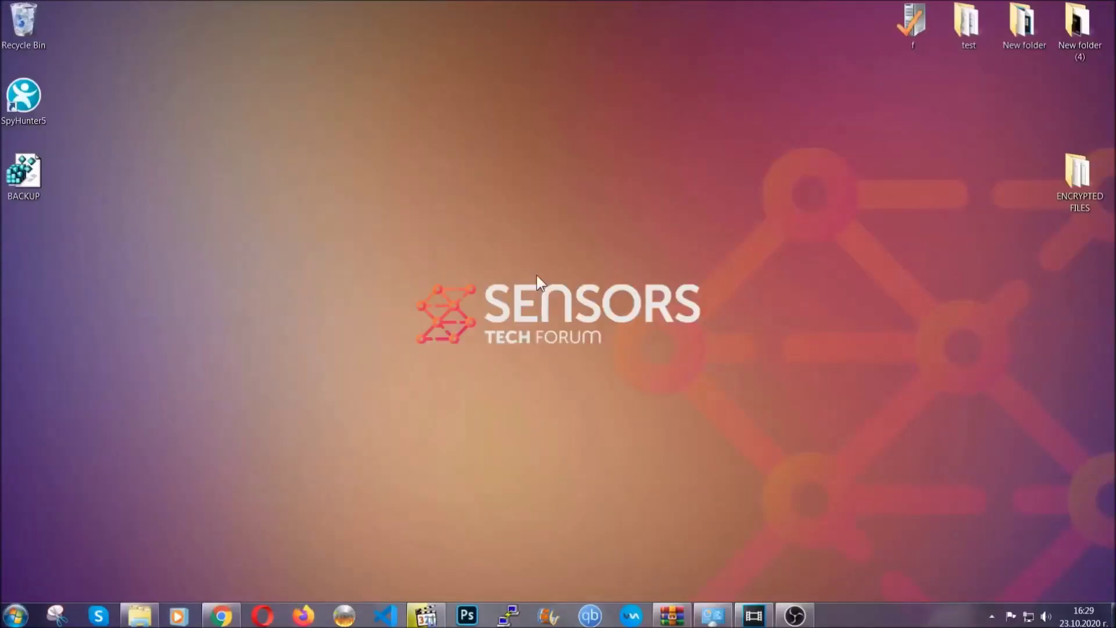
# Step: Show the SensorsTechForum file-recovery article's URL and expand Method 2, restoring via Windows Backup
pyautogui.click(222, 617)
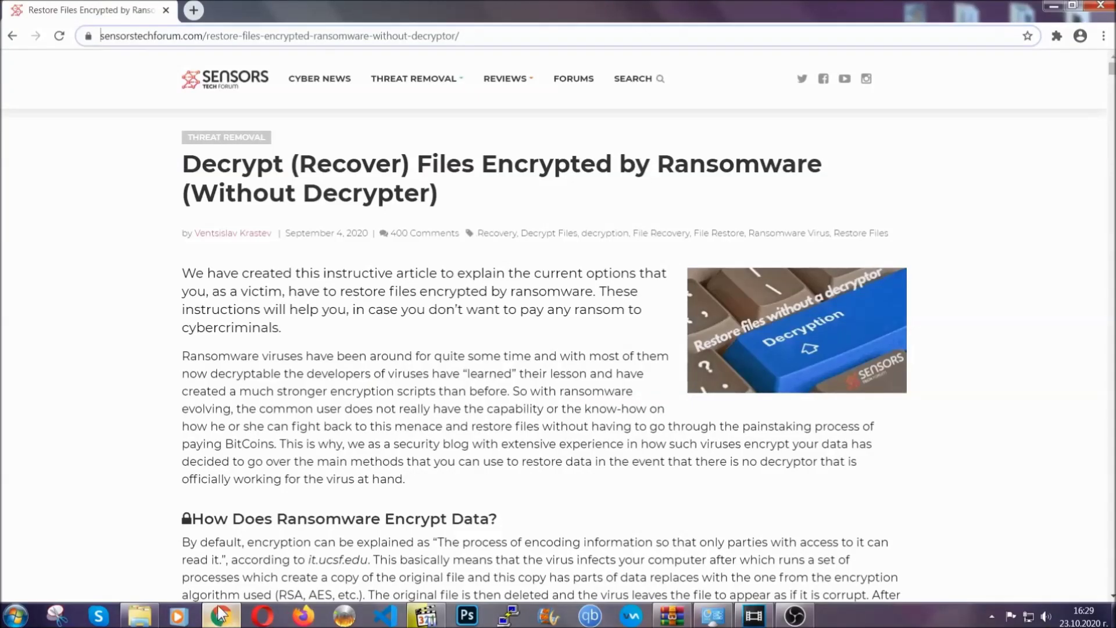
pyautogui.click(101, 36)
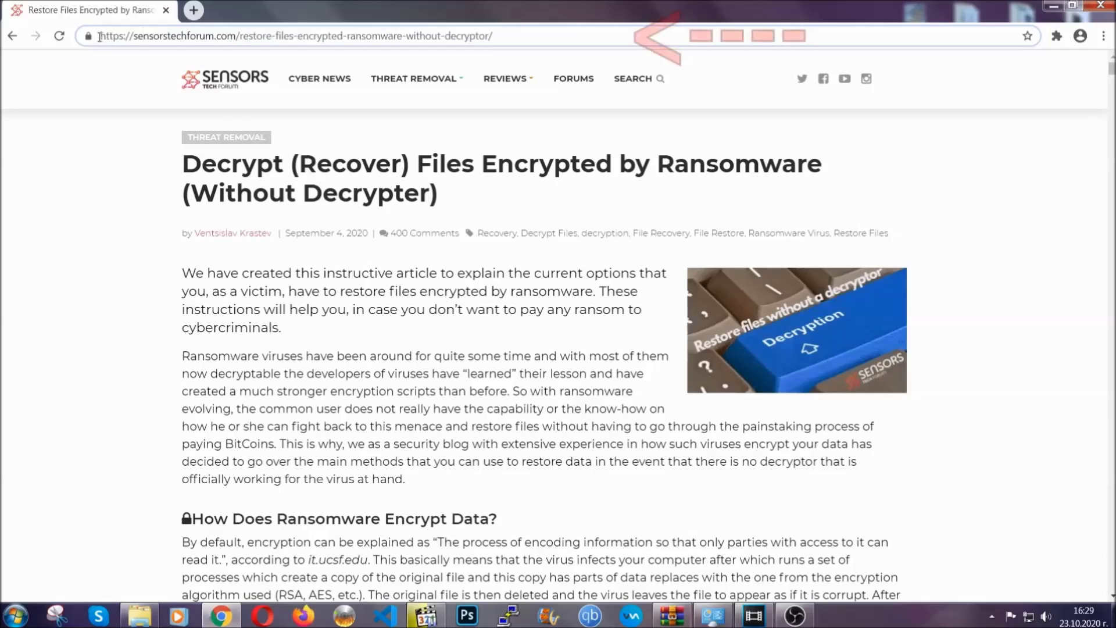
pyautogui.moveTo(102, 36); pyautogui.dragTo(503, 41)
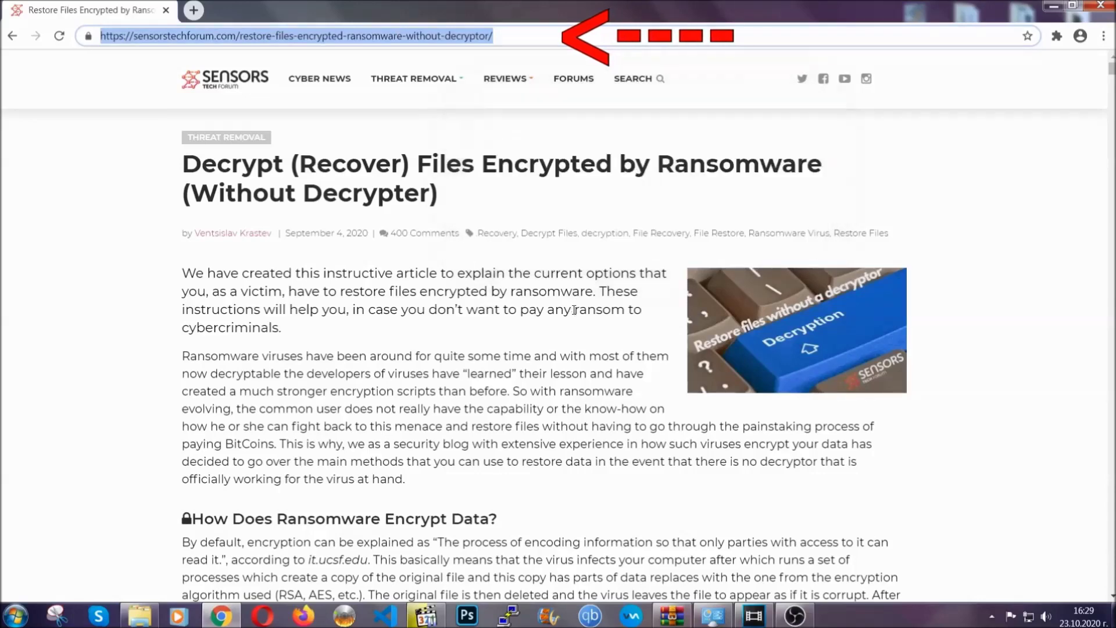
pyautogui.scroll(-3, 575, 317)
pyautogui.scroll(-3, 575, 316)
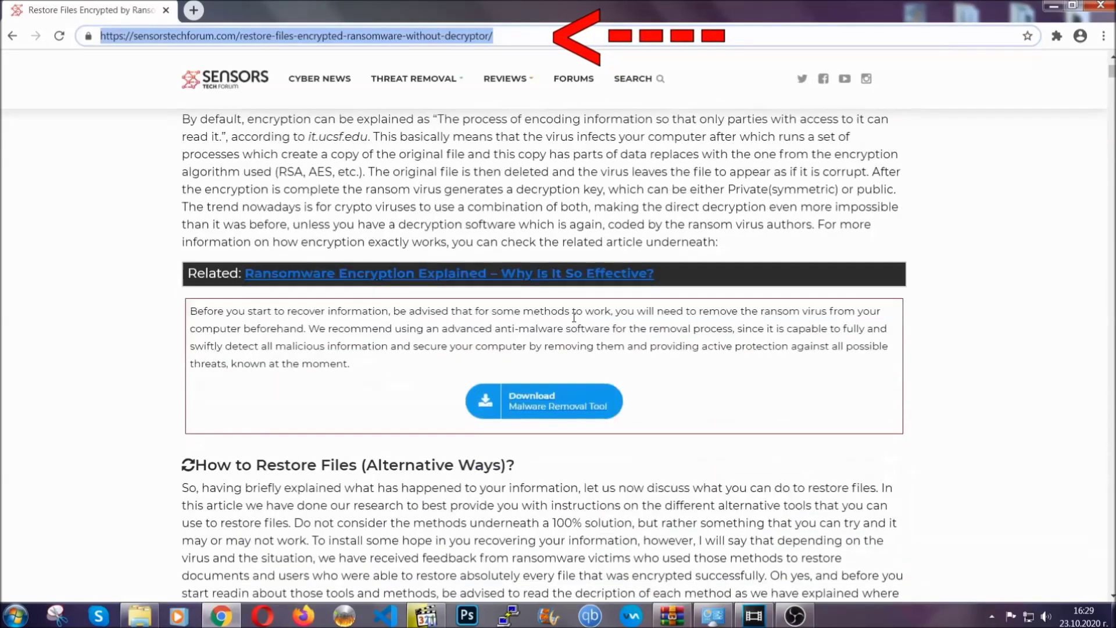
pyautogui.scroll(-2, 575, 318)
pyautogui.scroll(-1, 573, 319)
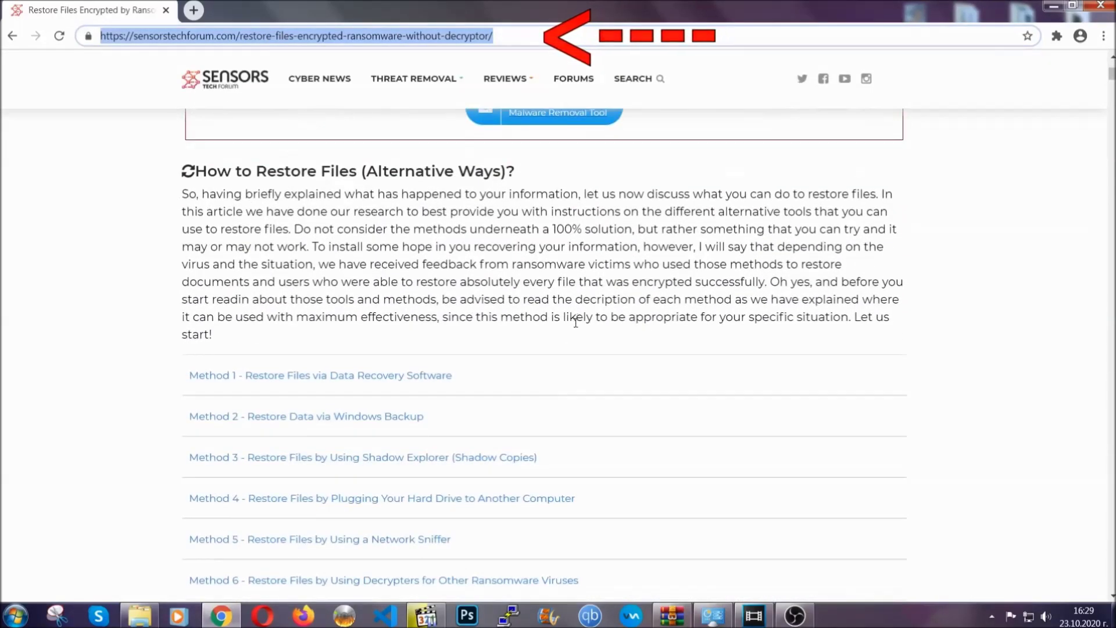
pyautogui.scroll(-2, 575, 320)
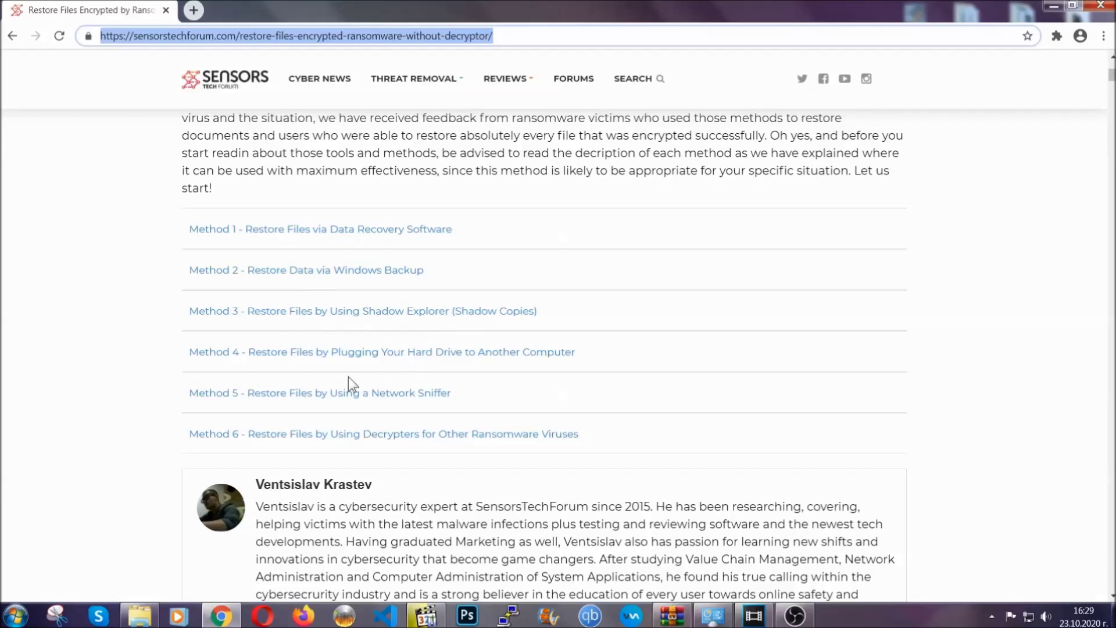
pyautogui.click(348, 270)
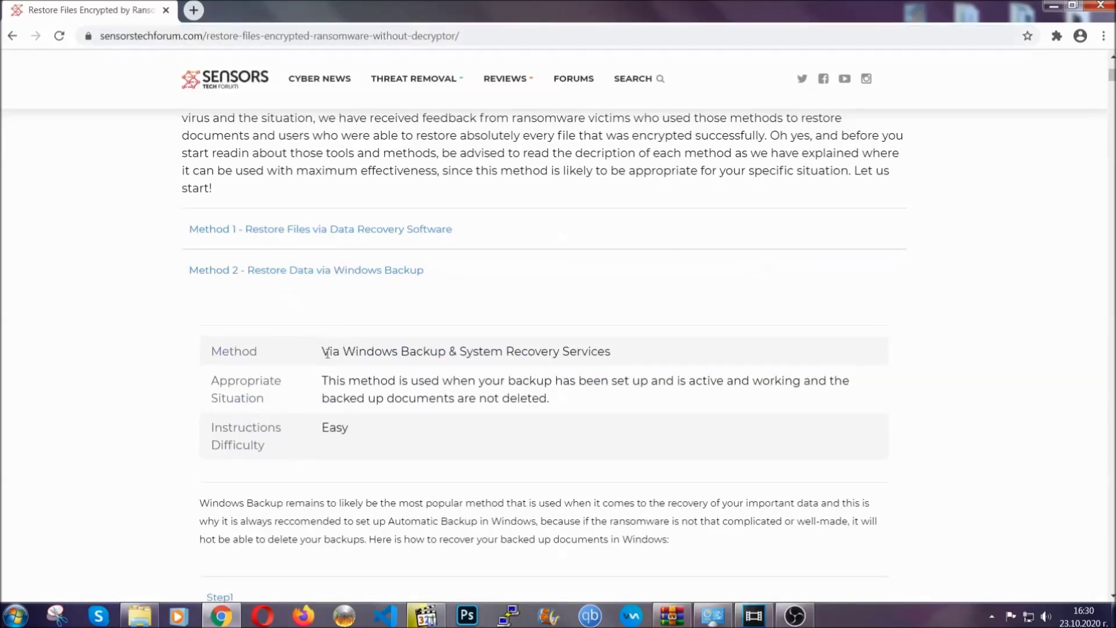
# Step: Review Method 2's summary and expand Step1-Step3 of the Windows Backup method, then minimize Chrome
pyautogui.moveTo(333, 333); pyautogui.dragTo(392, 433)
pyautogui.click(399, 441)
pyautogui.scroll(-3, 399, 441)
pyautogui.scroll(-1, 399, 441)
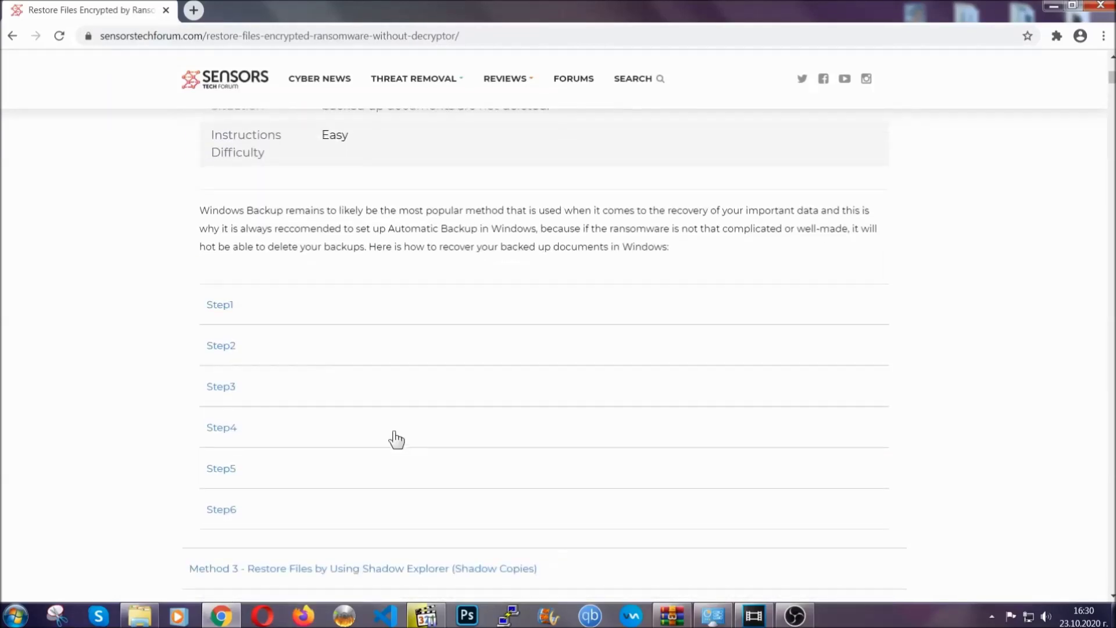
pyautogui.click(230, 306)
pyautogui.scroll(-3, 524, 362)
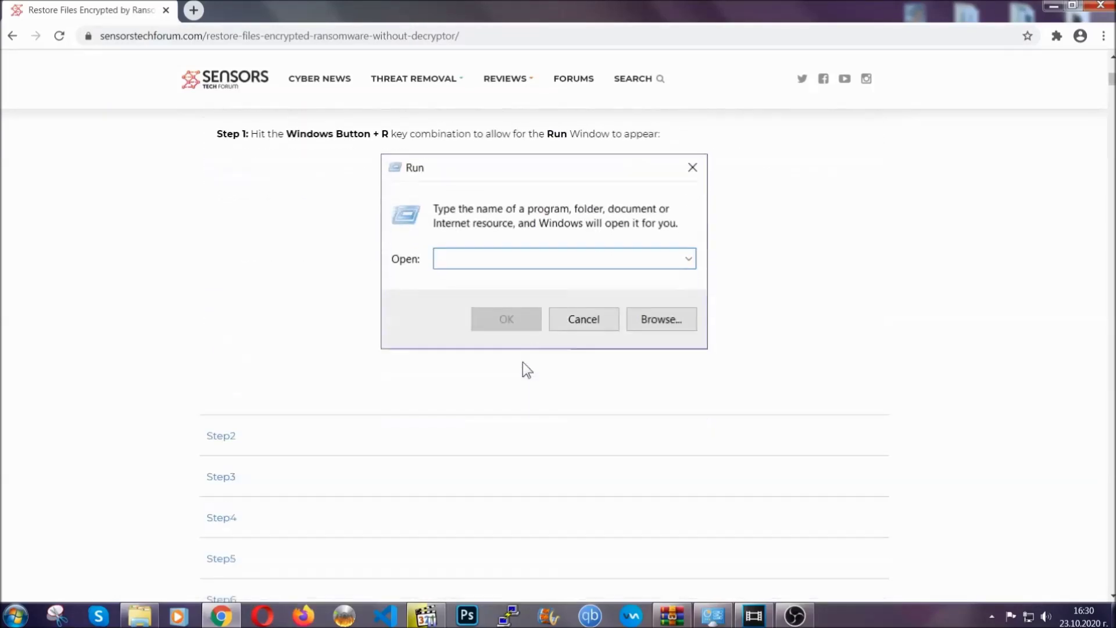
pyautogui.click(263, 367)
pyautogui.scroll(-3, 466, 369)
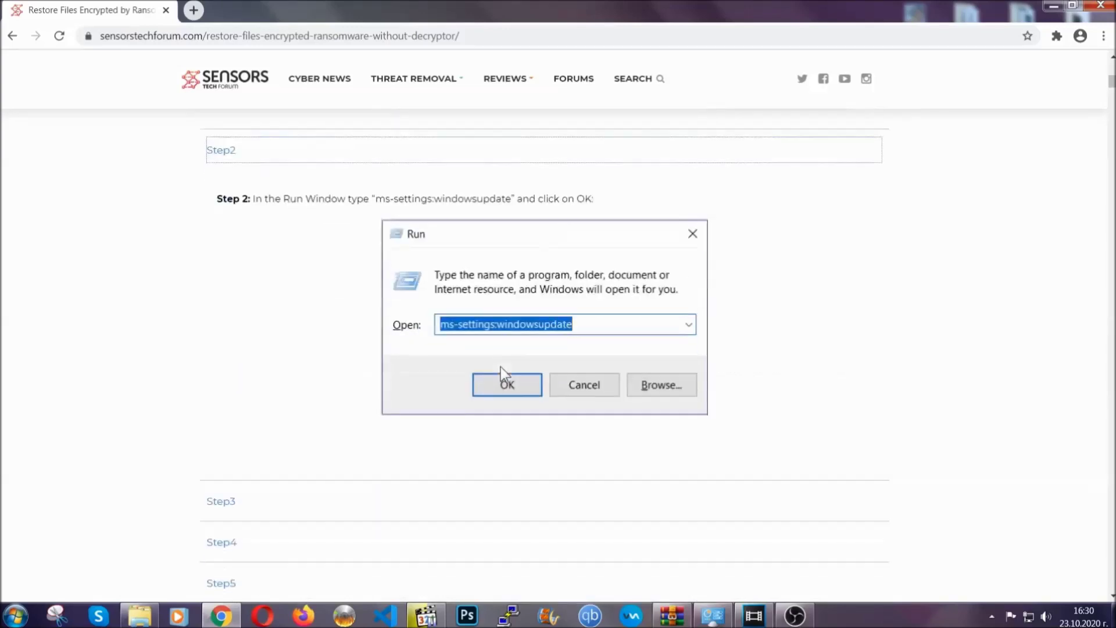
pyautogui.click(330, 422)
pyautogui.scroll(-2, 491, 399)
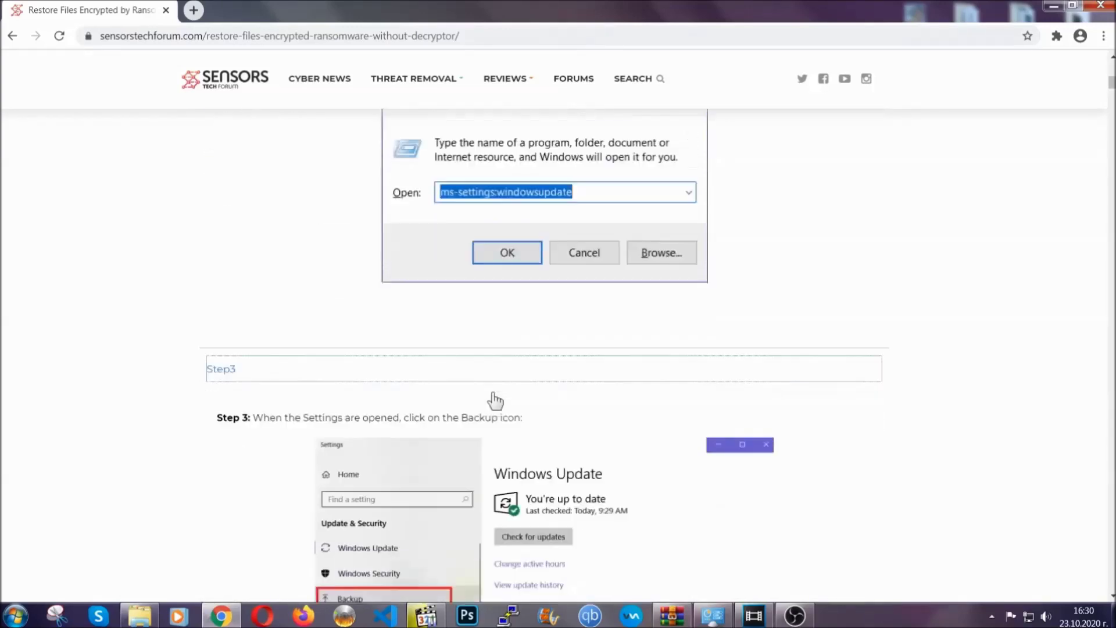
pyautogui.scroll(-2, 492, 398)
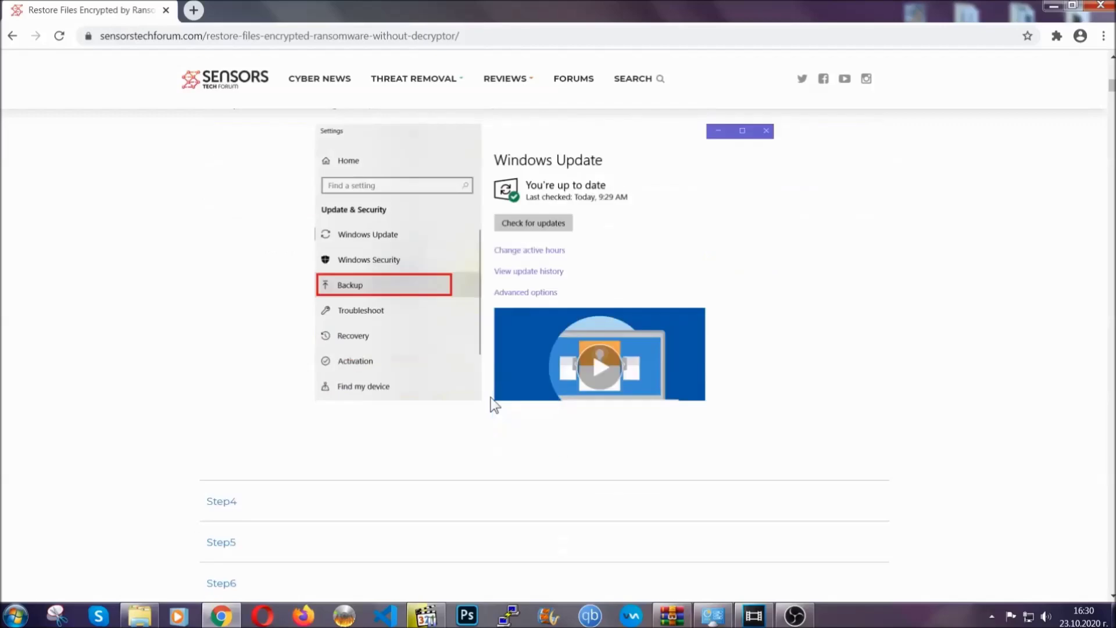
pyautogui.scroll(-1, 491, 401)
pyautogui.scroll(-1, 491, 405)
pyautogui.scroll(-2, 490, 405)
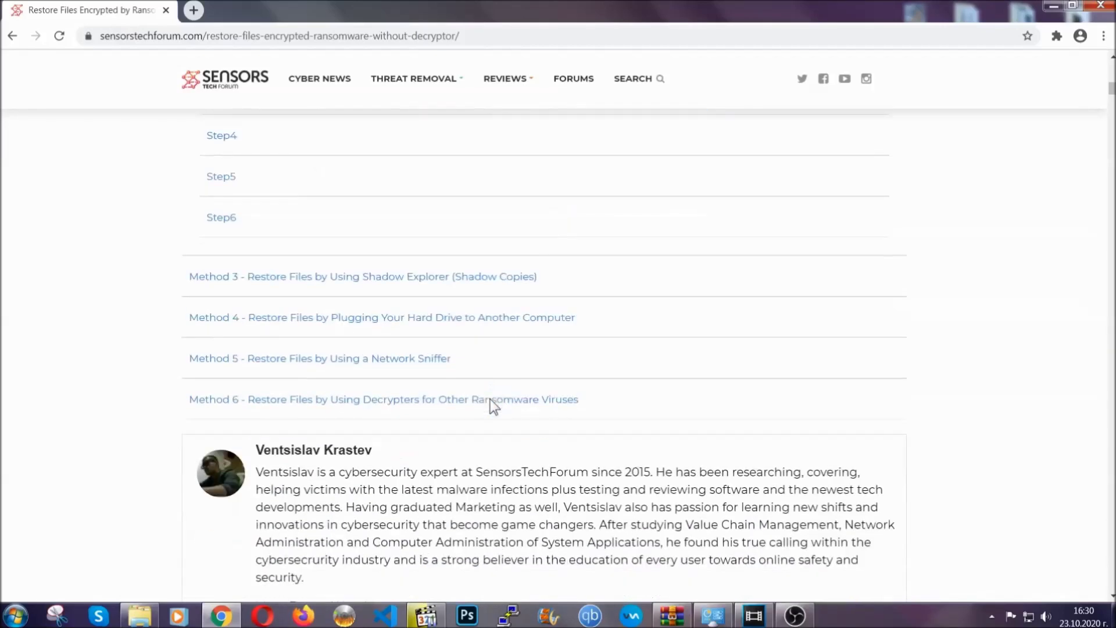
pyautogui.scroll(-2, 491, 406)
pyautogui.scroll(-1, 490, 406)
pyautogui.scroll(3, 491, 399)
pyautogui.scroll(5, 490, 401)
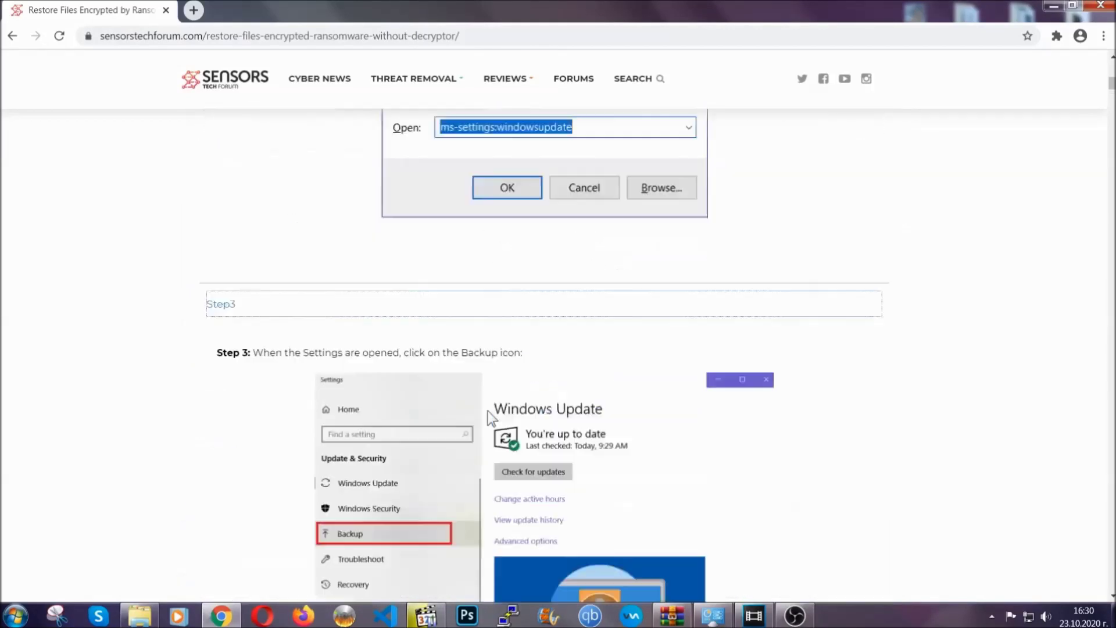
pyautogui.scroll(5, 488, 410)
pyautogui.scroll(5, 487, 416)
pyautogui.scroll(3, 487, 417)
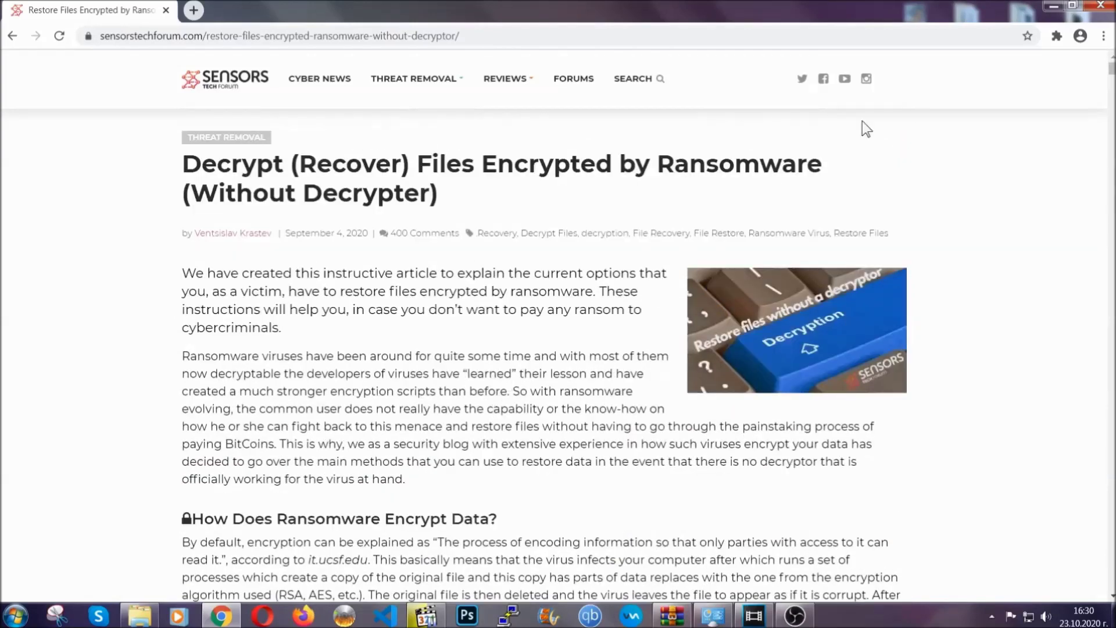
pyautogui.click(1052, 7)
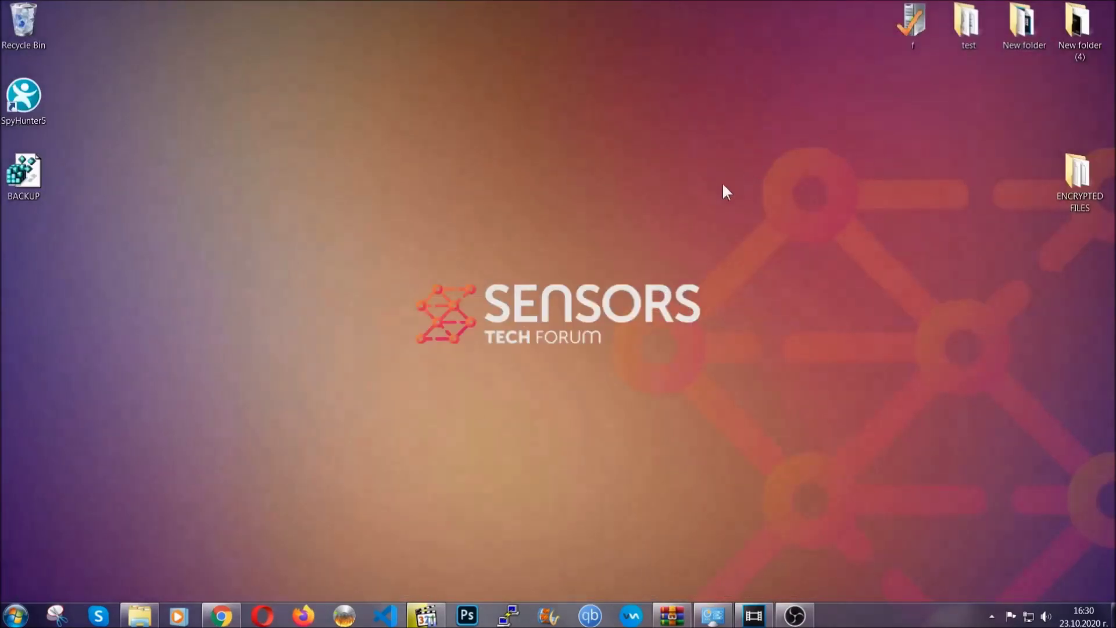